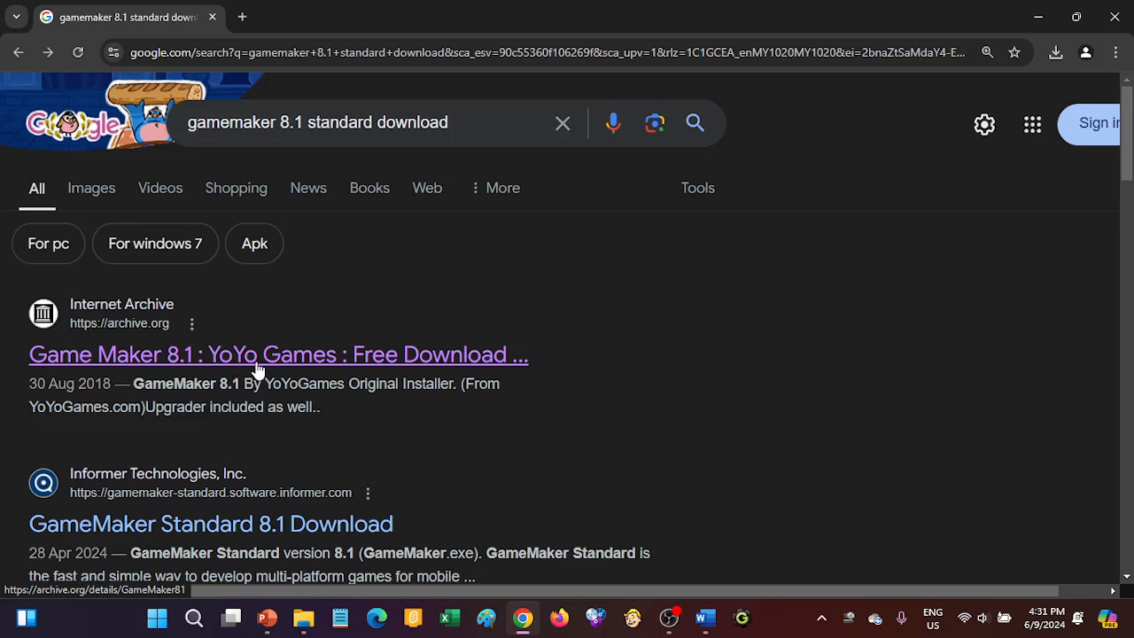
- Open the Internet Archive page for Game Maker 8.1 and download GameMaker Installer from its Windows executable files
left_click(502, 360)
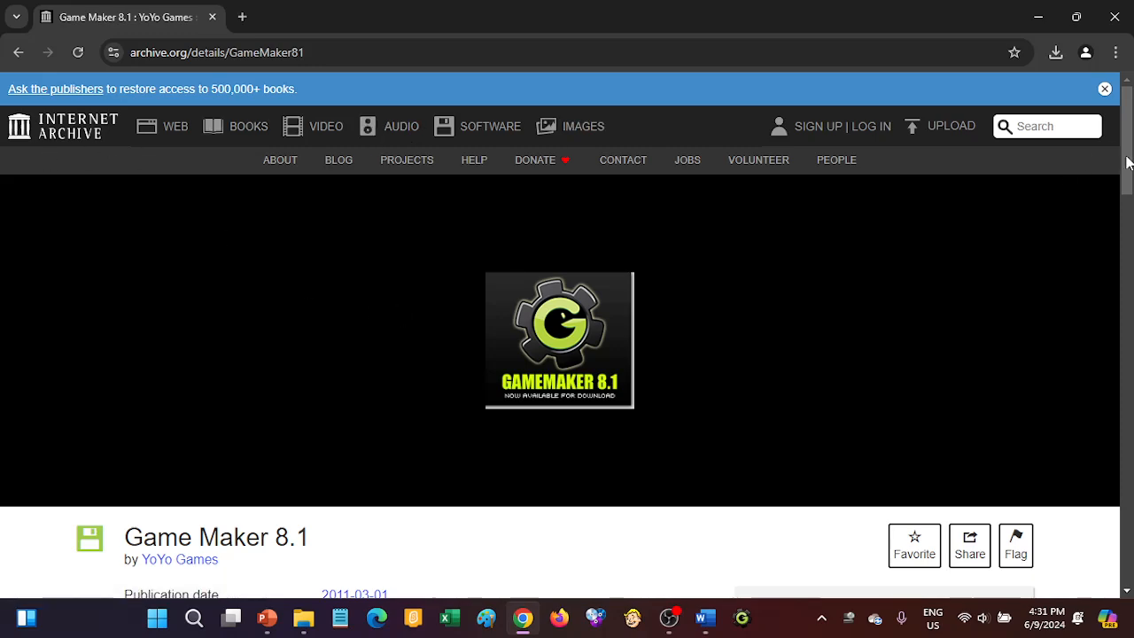
scroll(1128, 160, "down", 5)
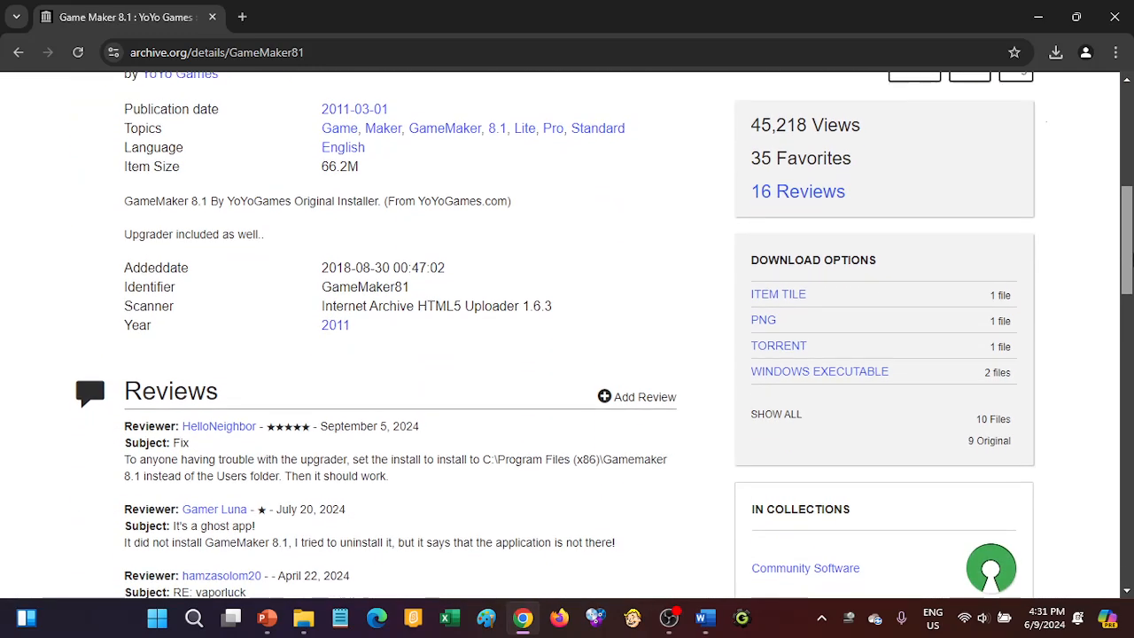
left_click_drag(1130, 262, 1129, 270)
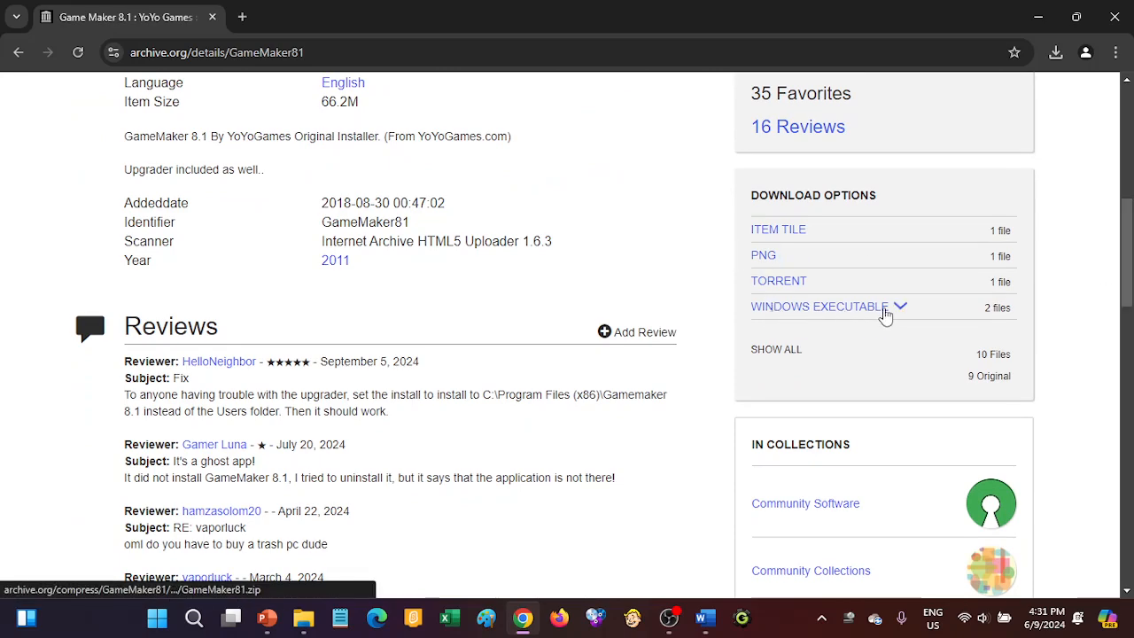
left_click(900, 307)
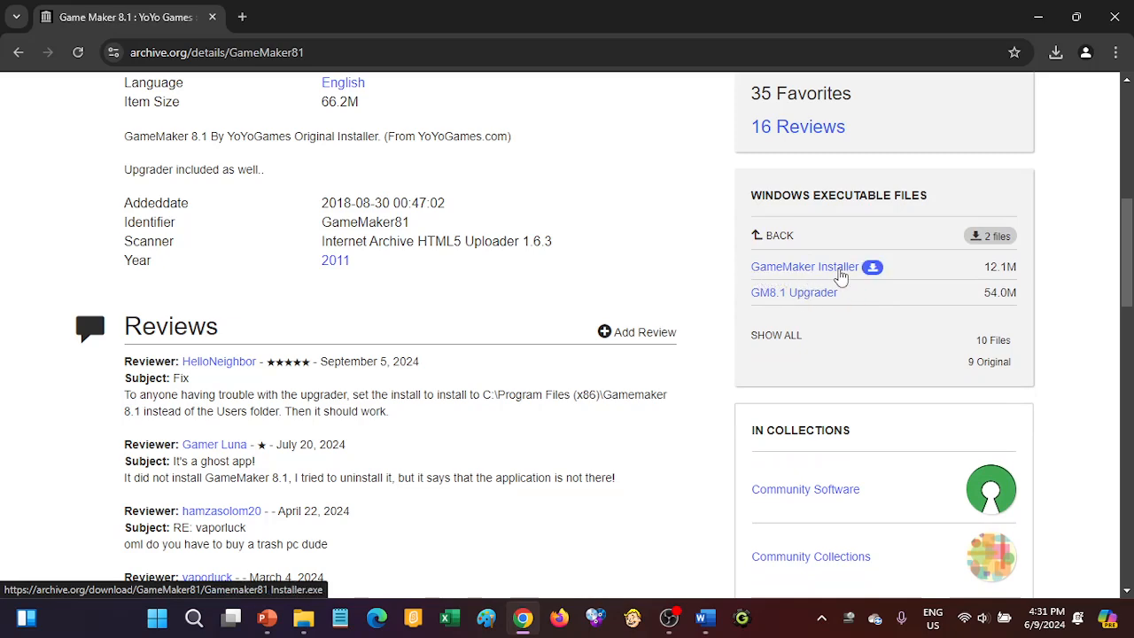
left_click(838, 276)
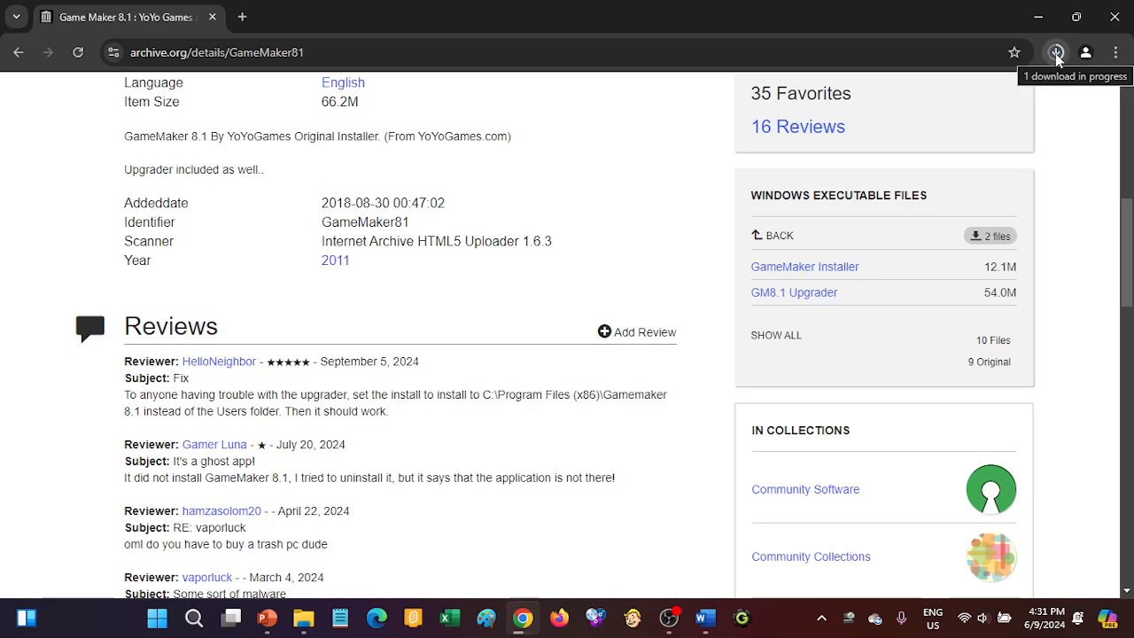
- Check the recent downloads and show Gamemaker81 Installer.exe in its folder
left_click(1056, 55)
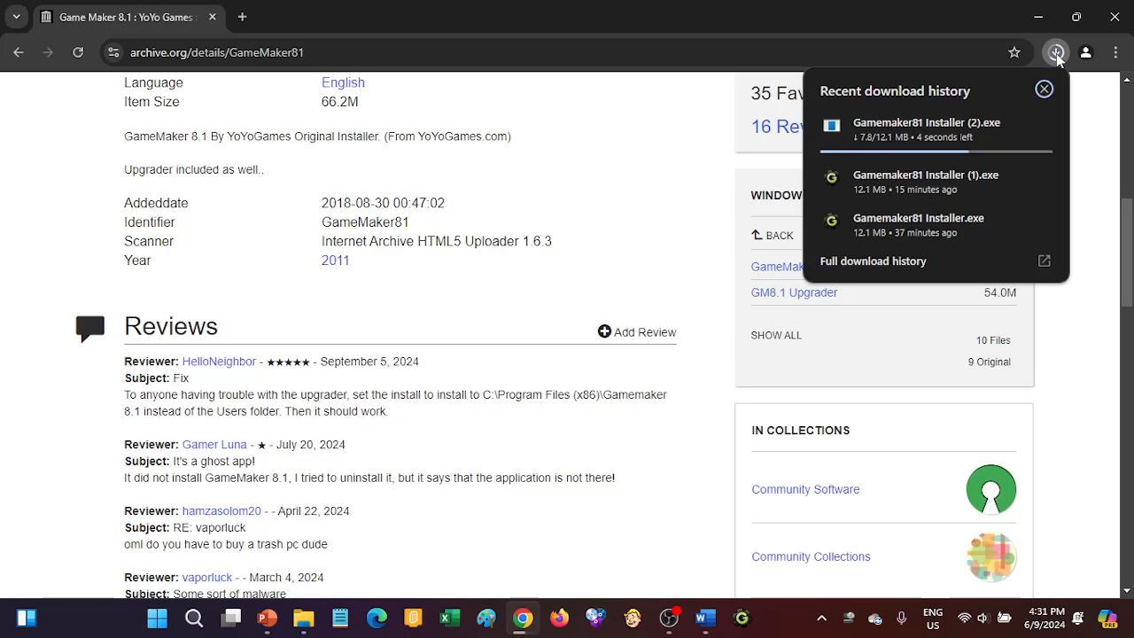
mouse_move(990, 227)
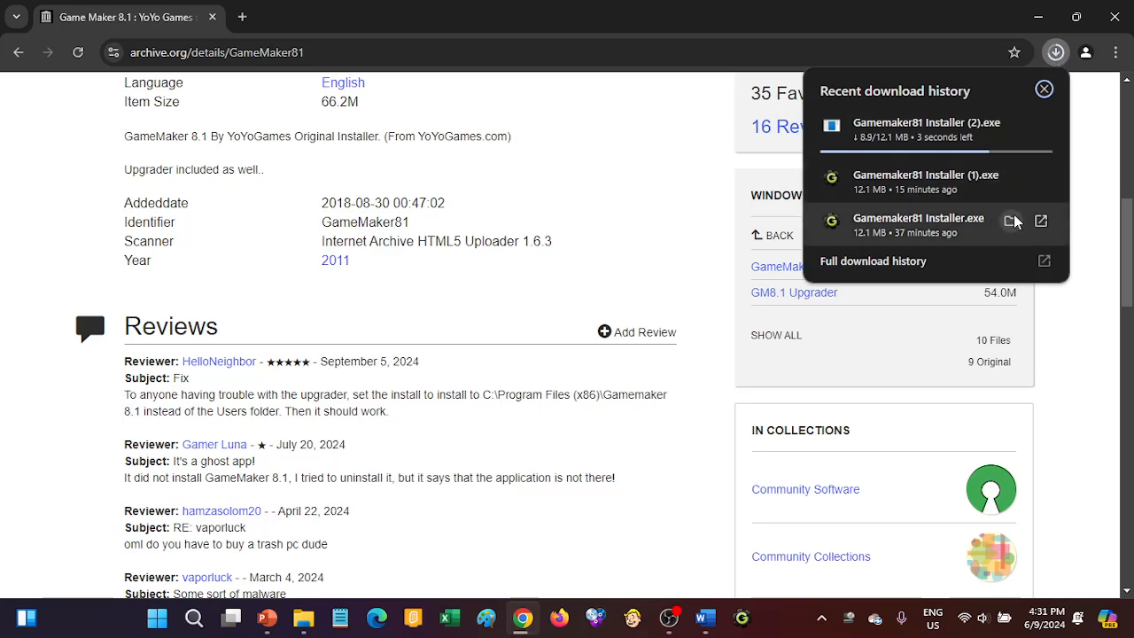
left_click(1010, 222)
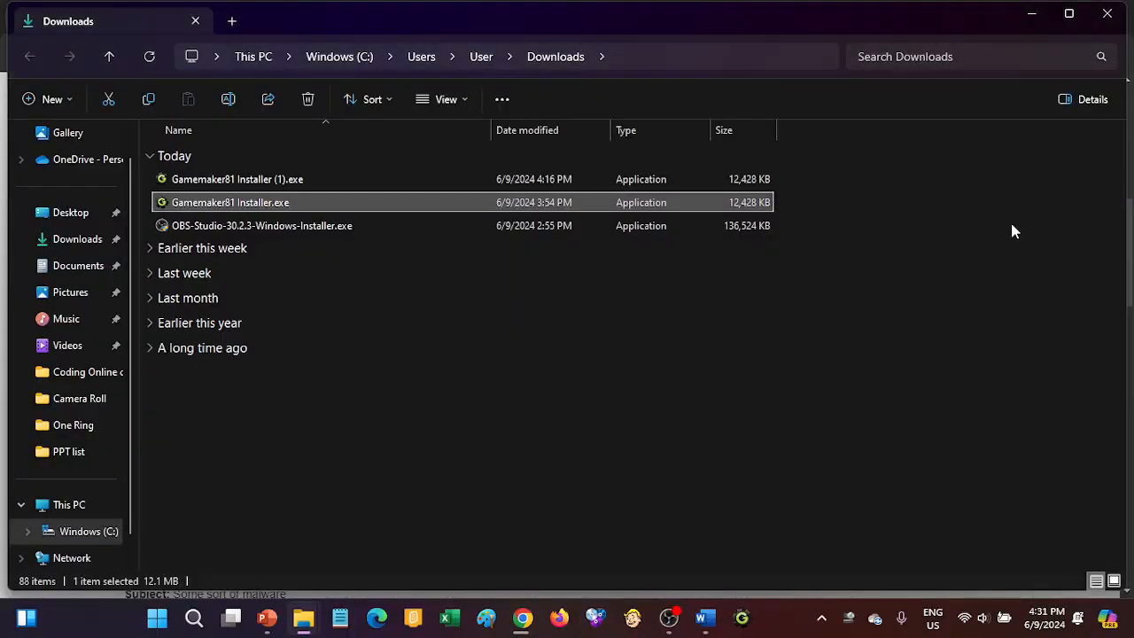
double_click(324, 203)
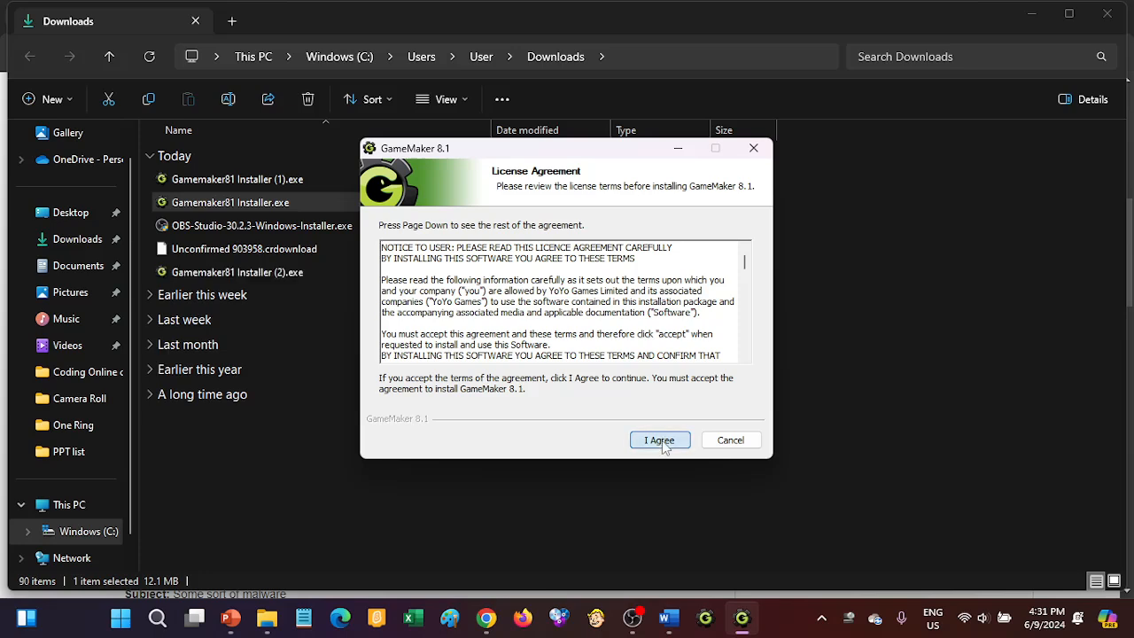
left_click(661, 440)
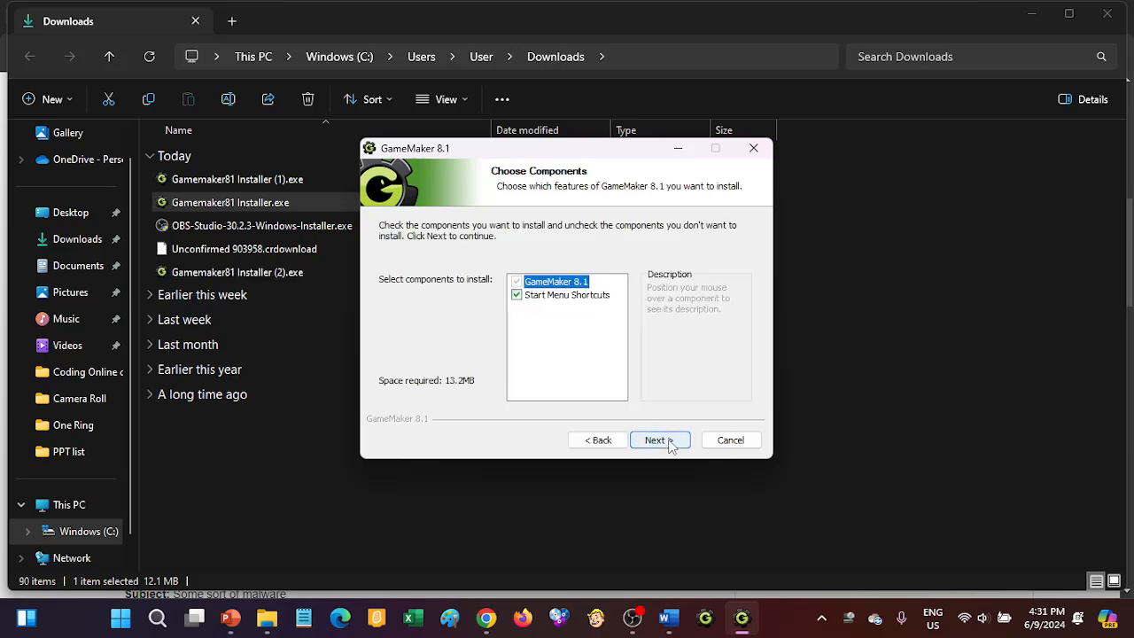
left_click(669, 443)
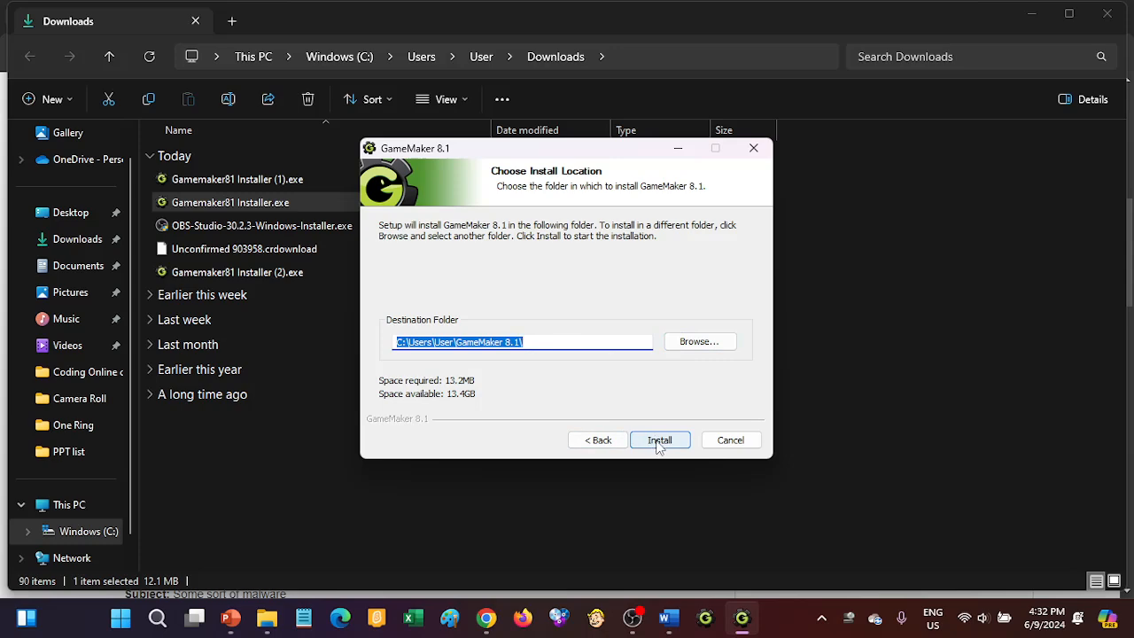
left_click(730, 441)
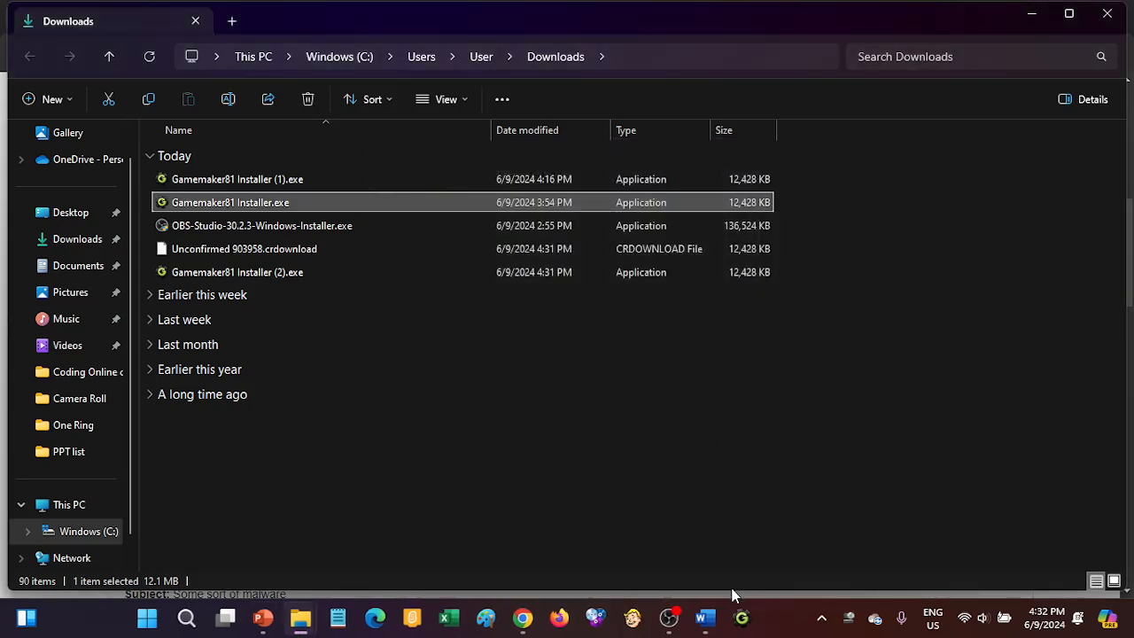
- Launch GameMaker 8.1 and dismiss the news file download, the Lite upgrade window and the Game Maker News page
left_click(742, 616)
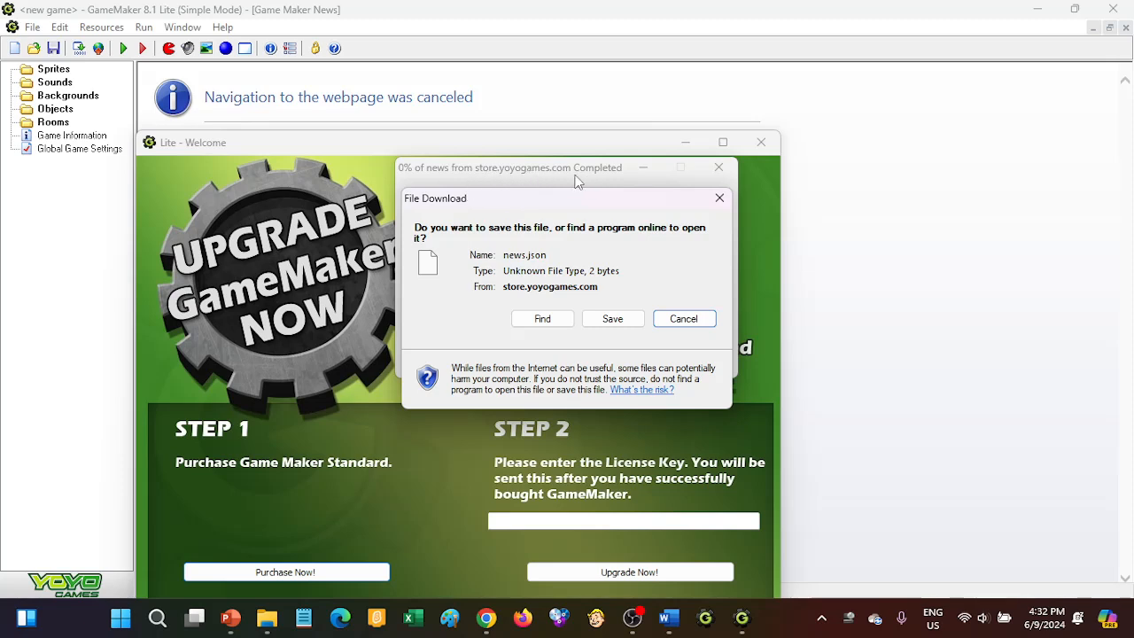
left_click(719, 199)
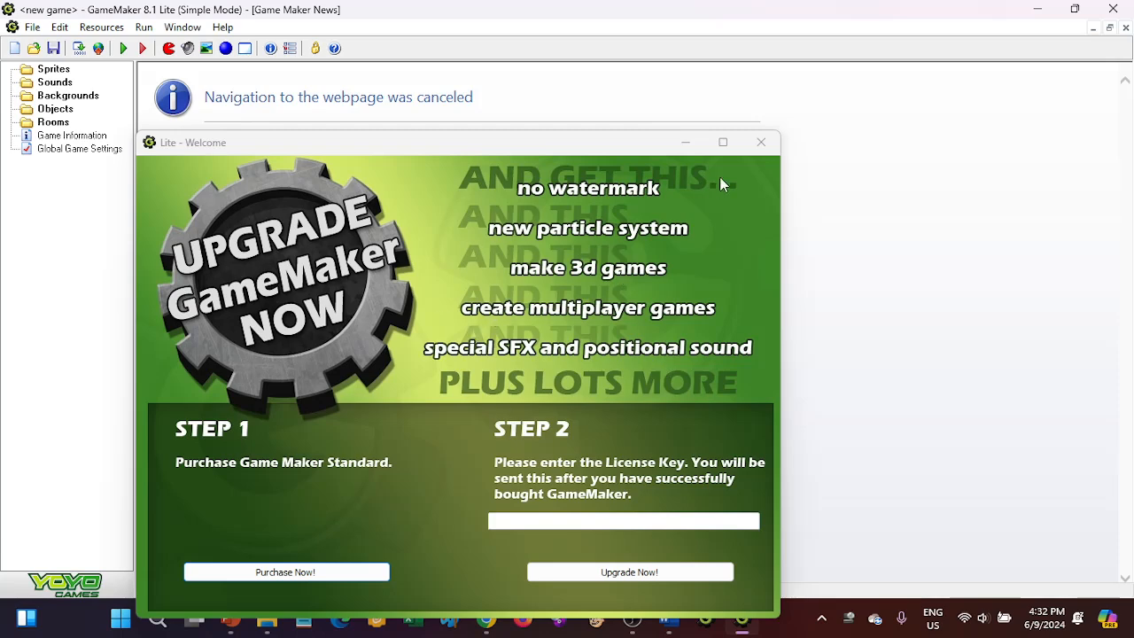
left_click(761, 144)
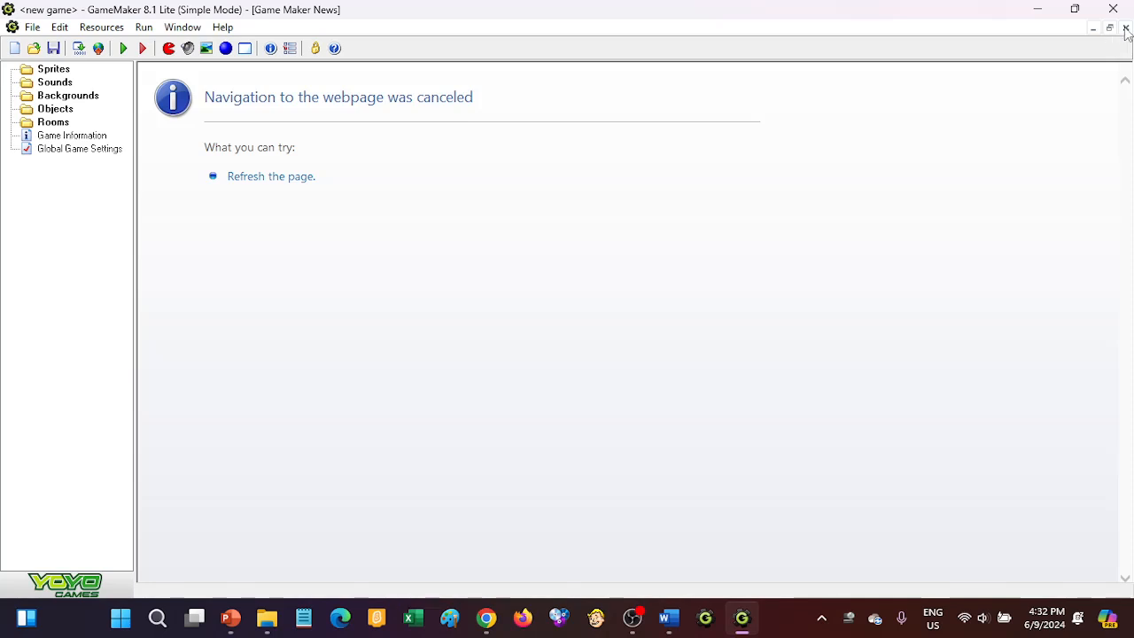
left_click(1125, 30)
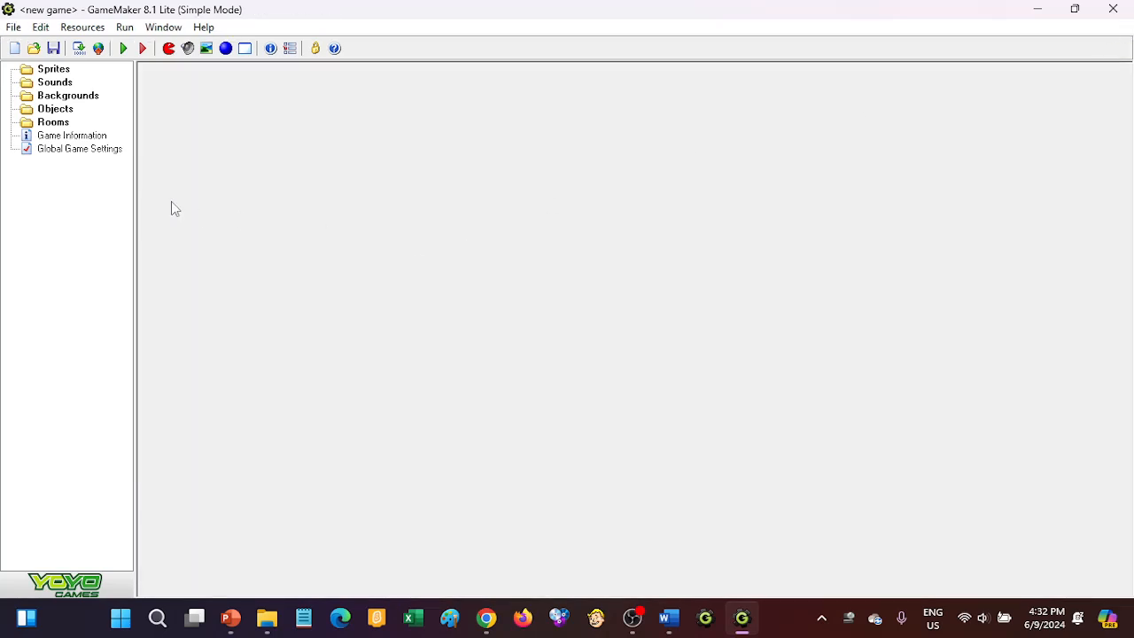
- Create three new sprites and close the properties windows of the second and third ones
left_click(170, 50)
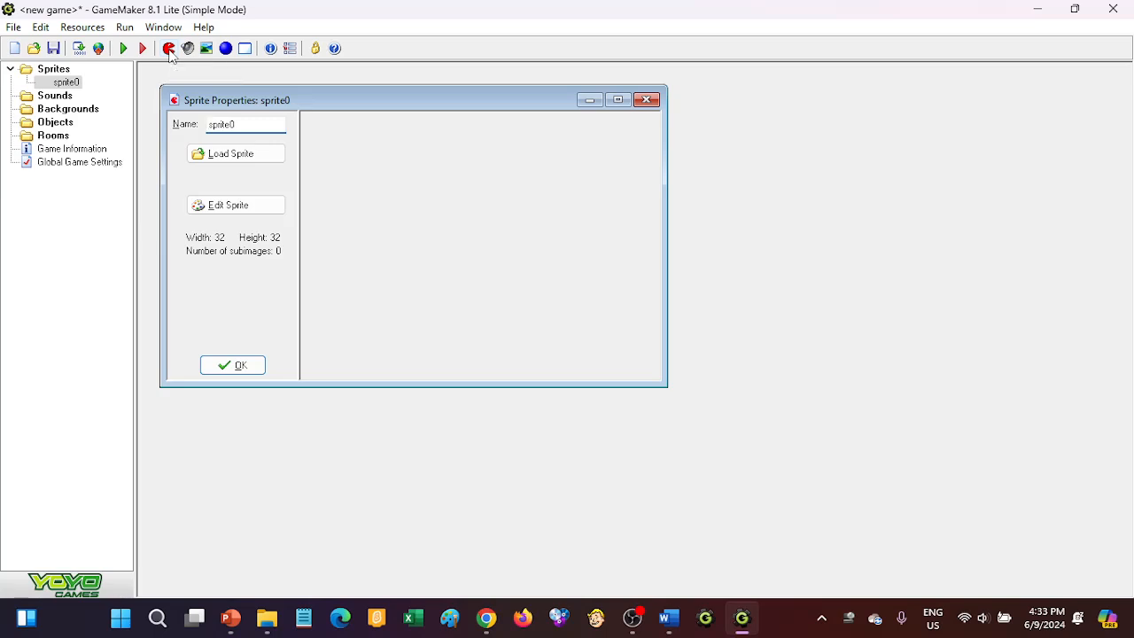
left_click(170, 49)
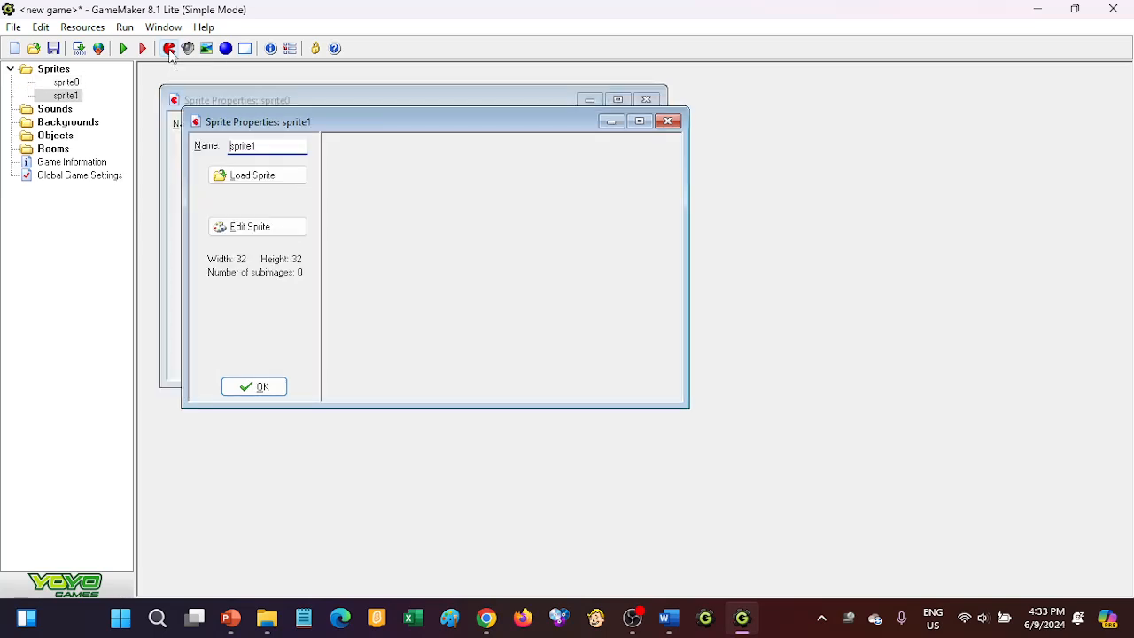
left_click(169, 50)
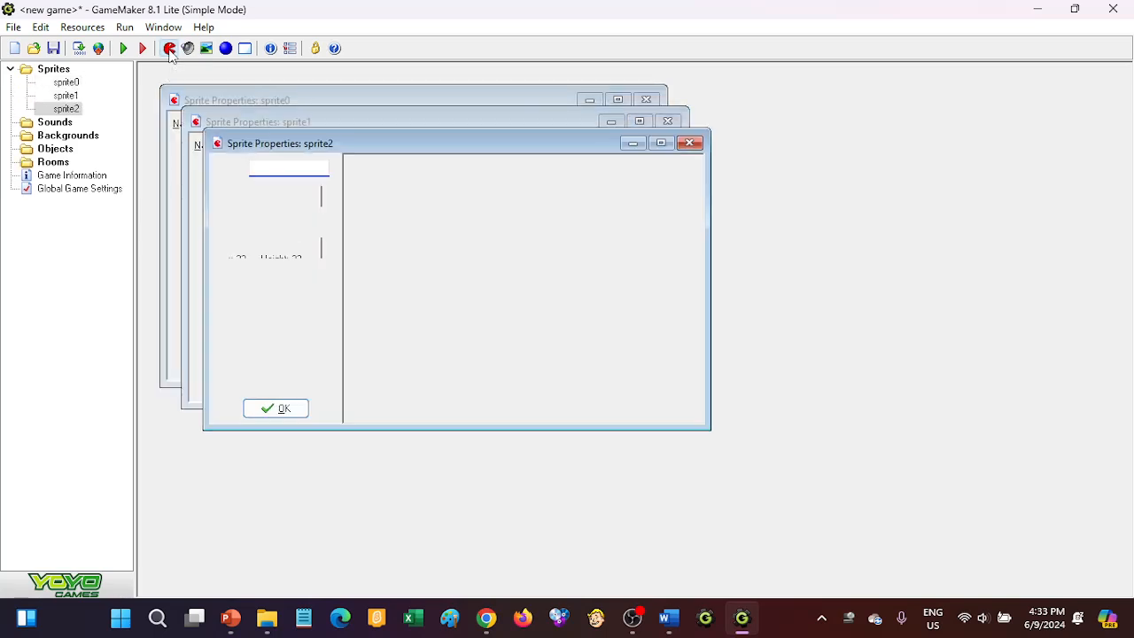
left_click(67, 94)
left_click(71, 96)
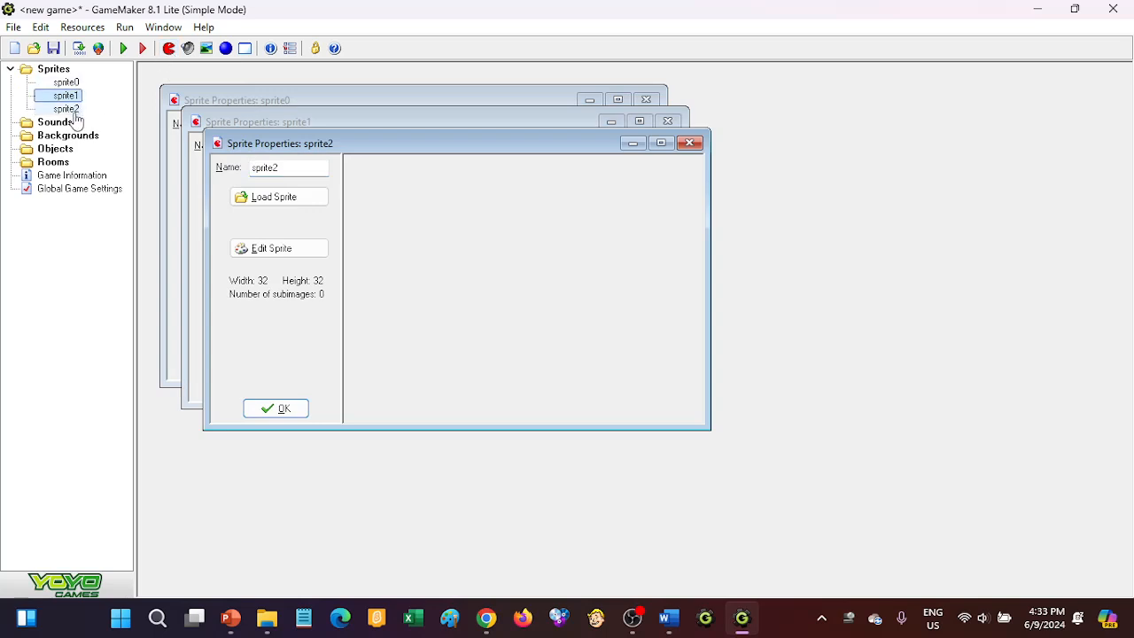
left_click_drag(286, 149, 539, 195)
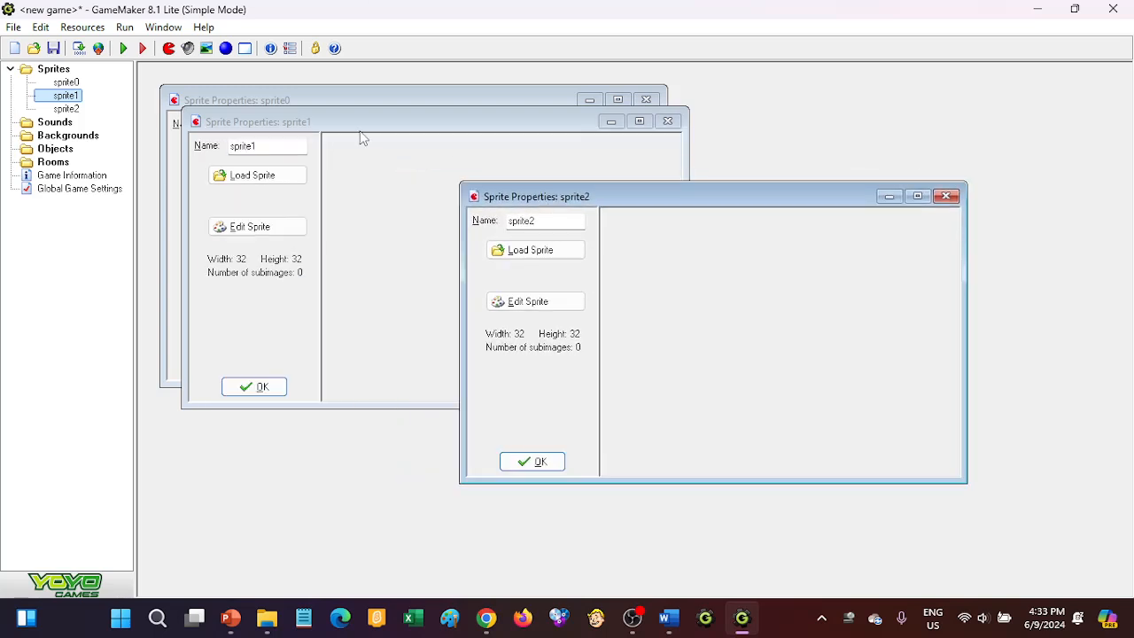
left_click(948, 197)
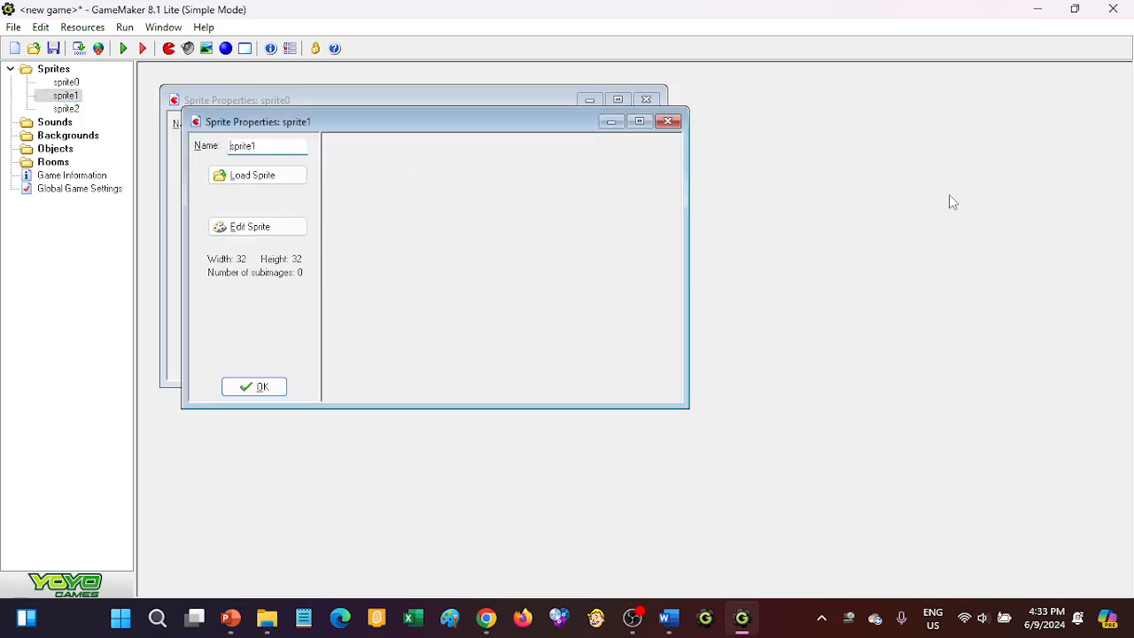
left_click(667, 120)
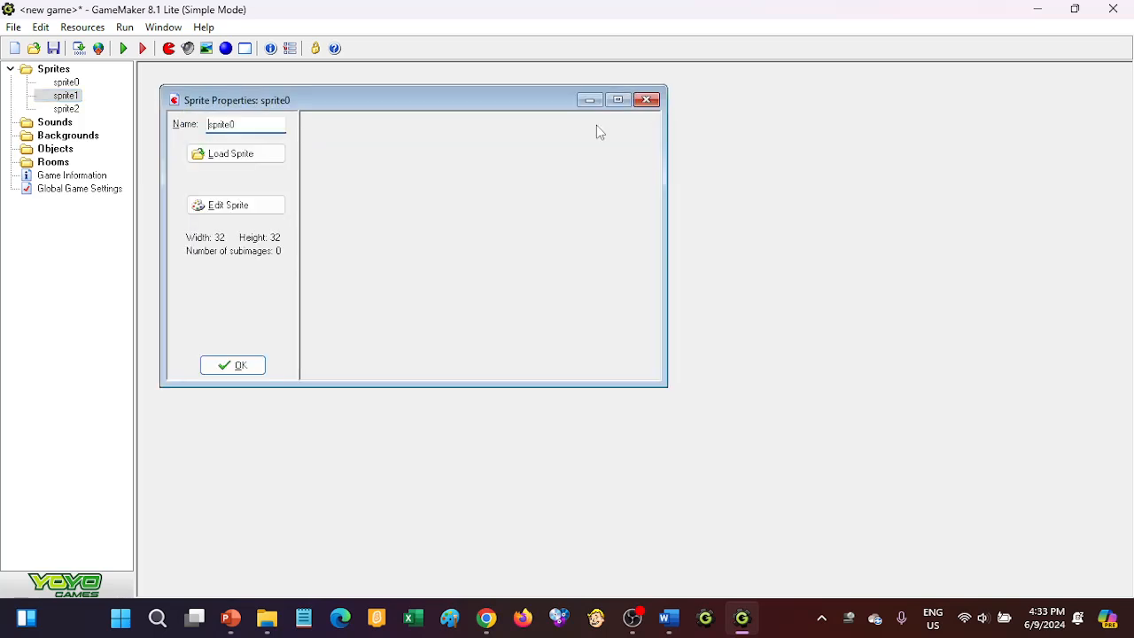
- Rename the first sprite as Wall
double_click(247, 124)
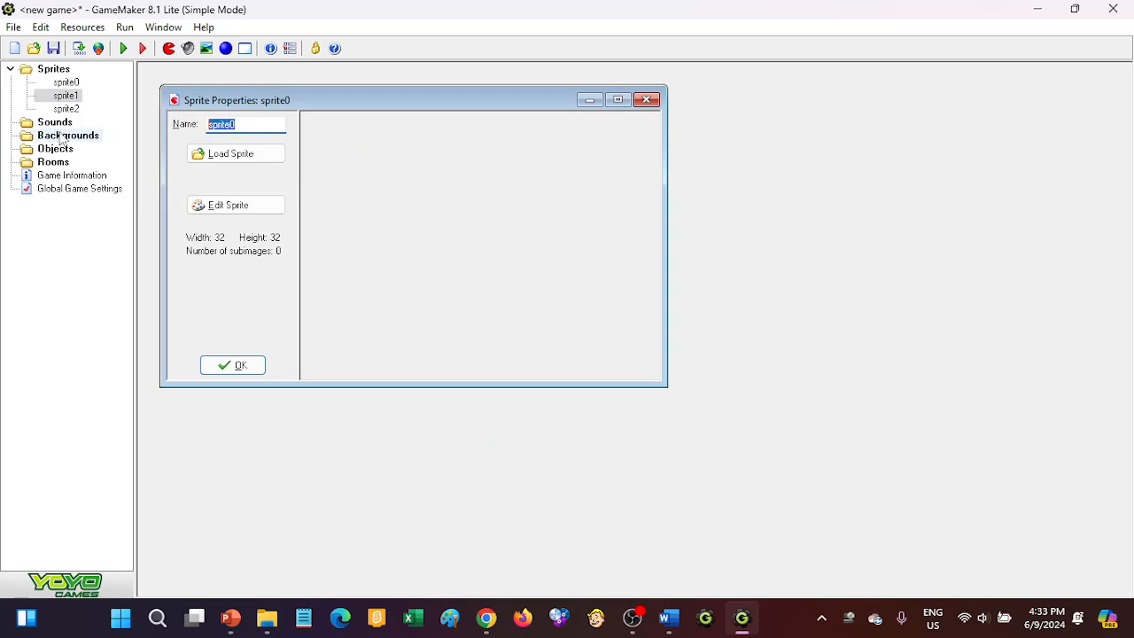
key("BackSpace")
type("W")
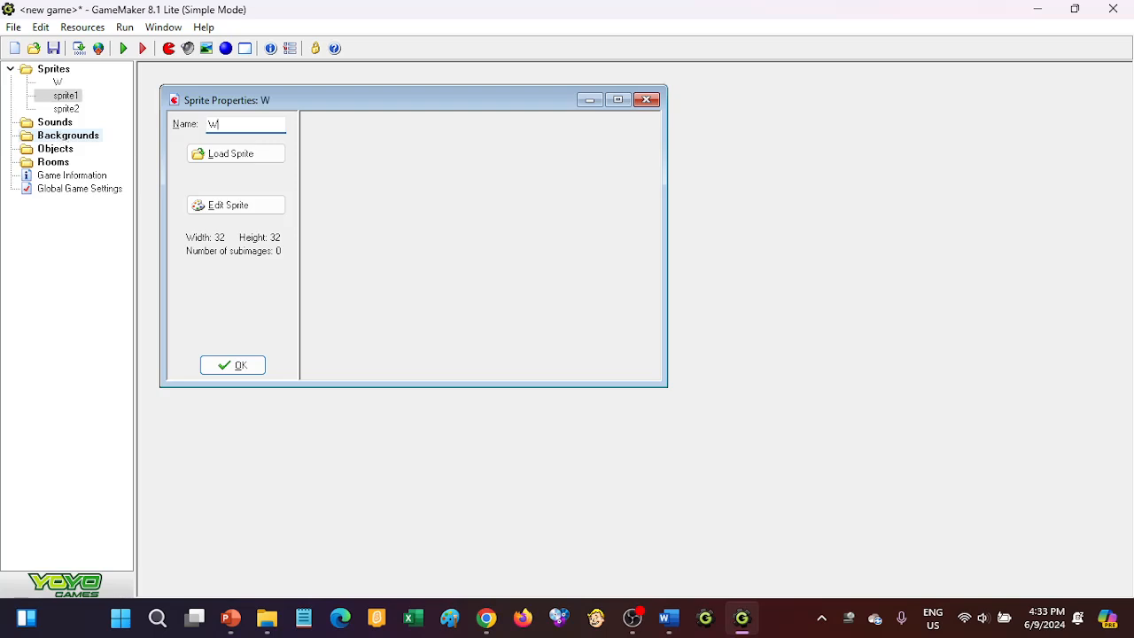
type("all")
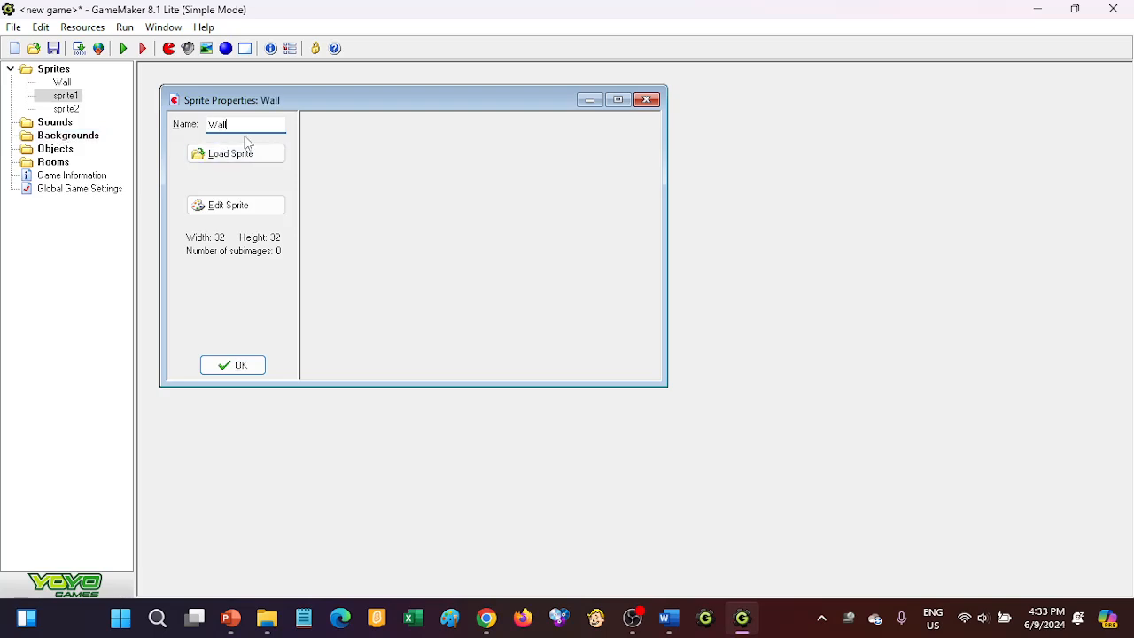
- Create a blank 32 x 32 image for the Wall sprite in the Sprite Editor
left_click(257, 213)
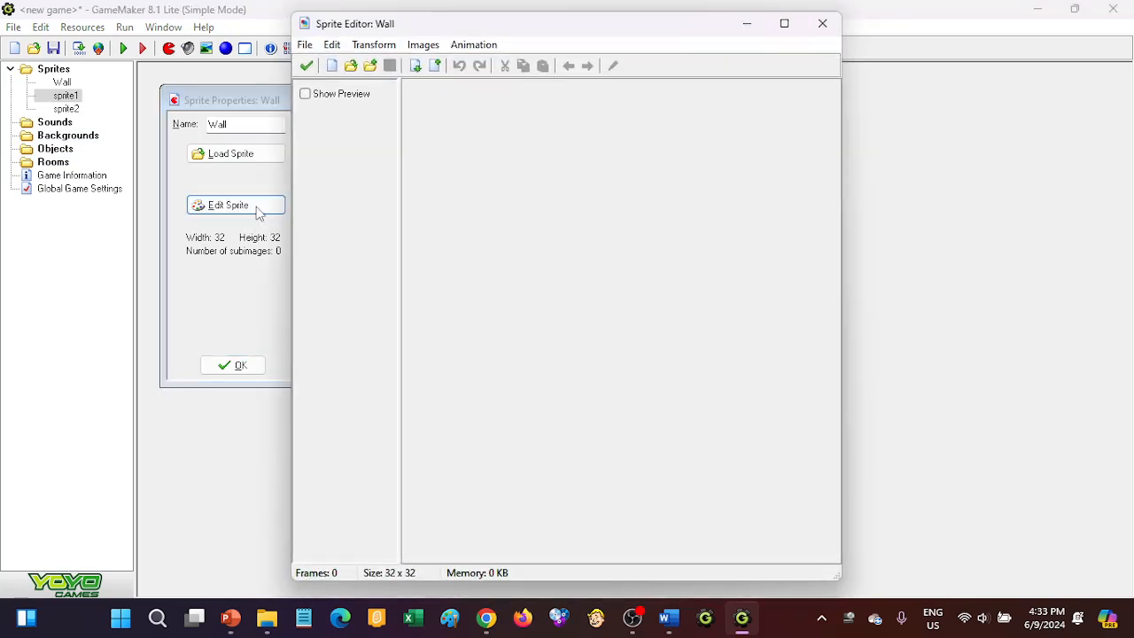
left_click(333, 67)
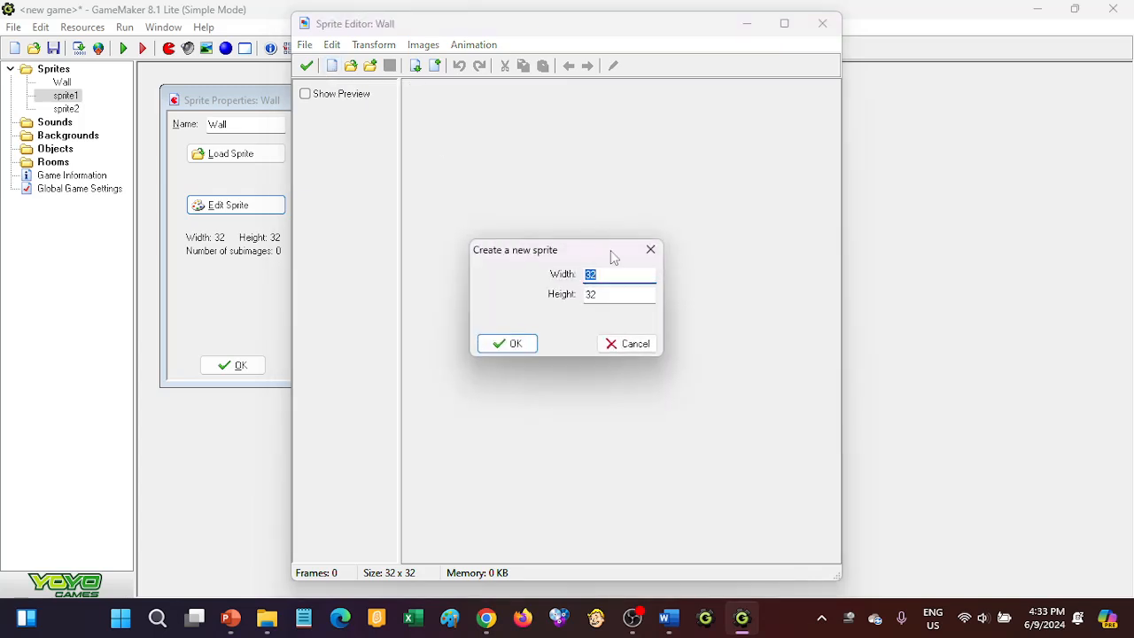
left_click(611, 270)
left_click(516, 345)
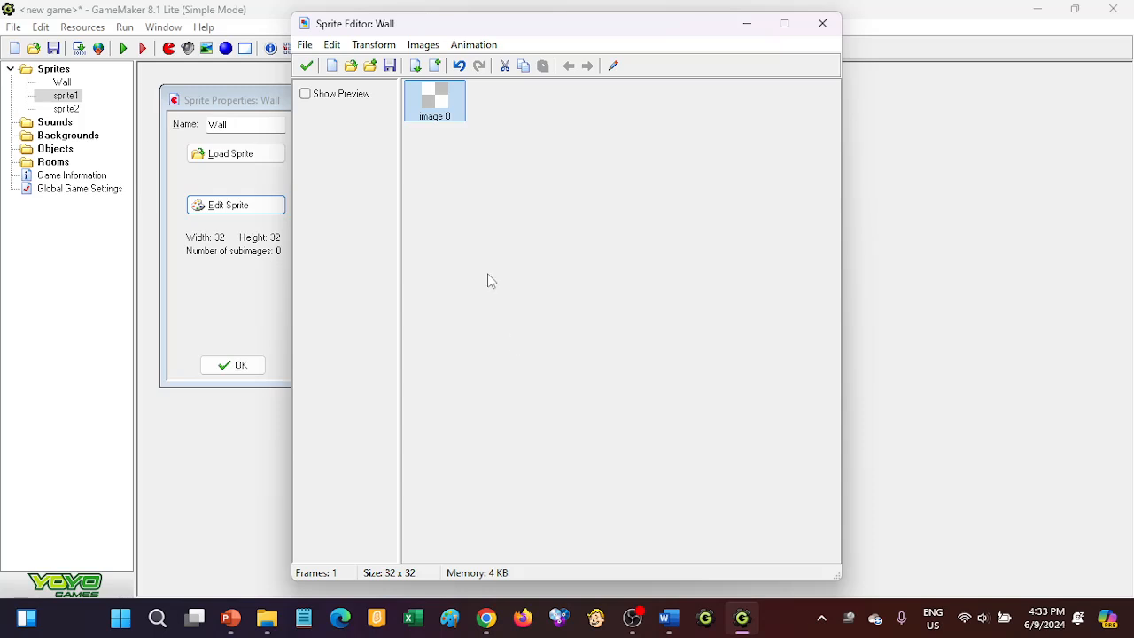
- Open the Wall sprite's blank image in the Image Editor and set the left drawing color to red
double_click(438, 97)
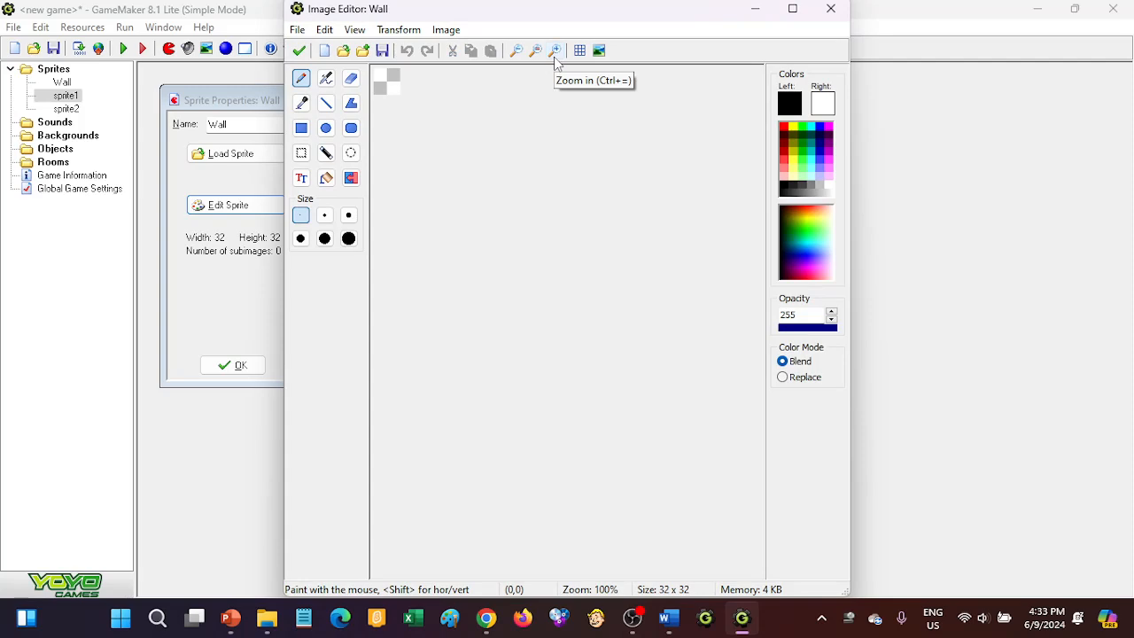
left_click(554, 50)
left_click(554, 50)
left_click(554, 51)
left_click(554, 50)
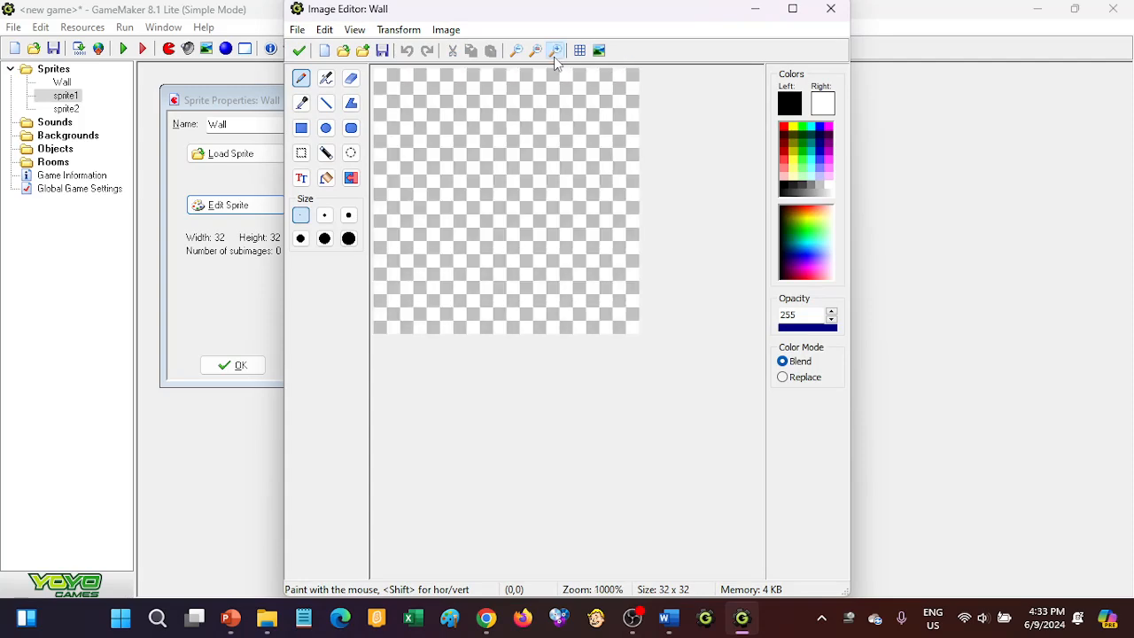
left_click(553, 56)
left_click(515, 54)
left_click(515, 53)
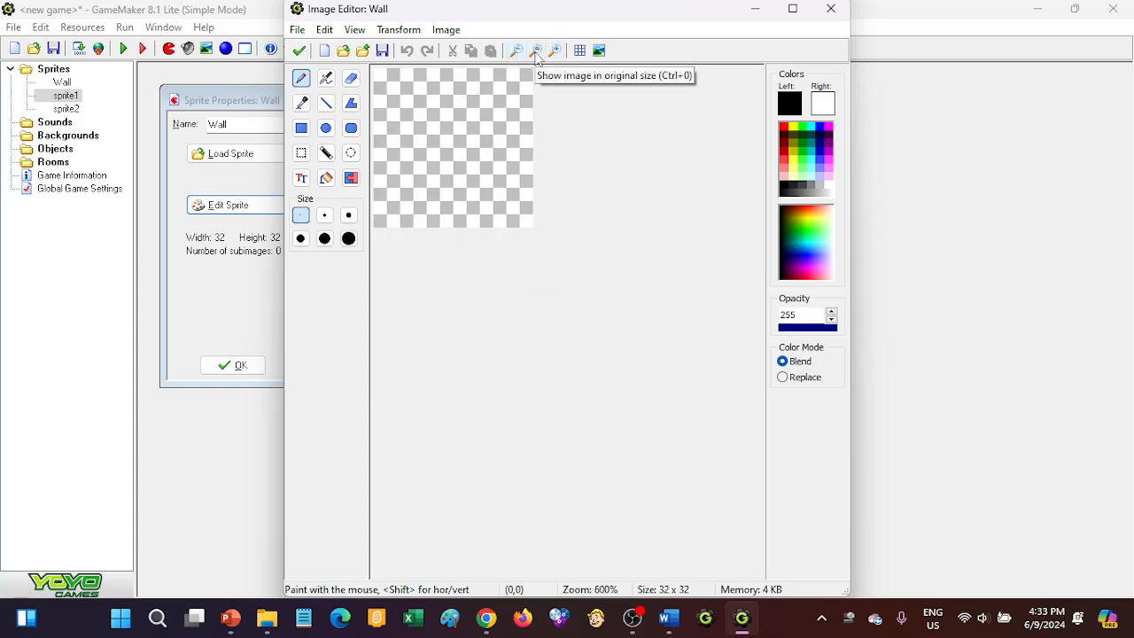
left_click(536, 52)
left_click(556, 52)
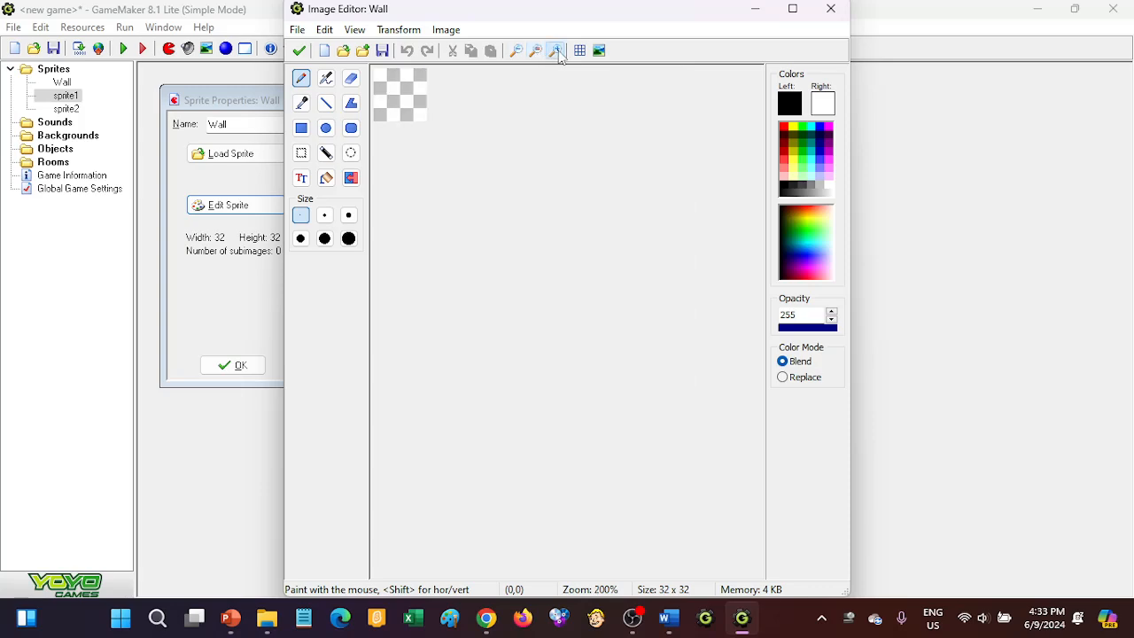
left_click(555, 52)
left_click(555, 51)
left_click(556, 51)
left_click(556, 52)
left_click(556, 51)
left_click(556, 51)
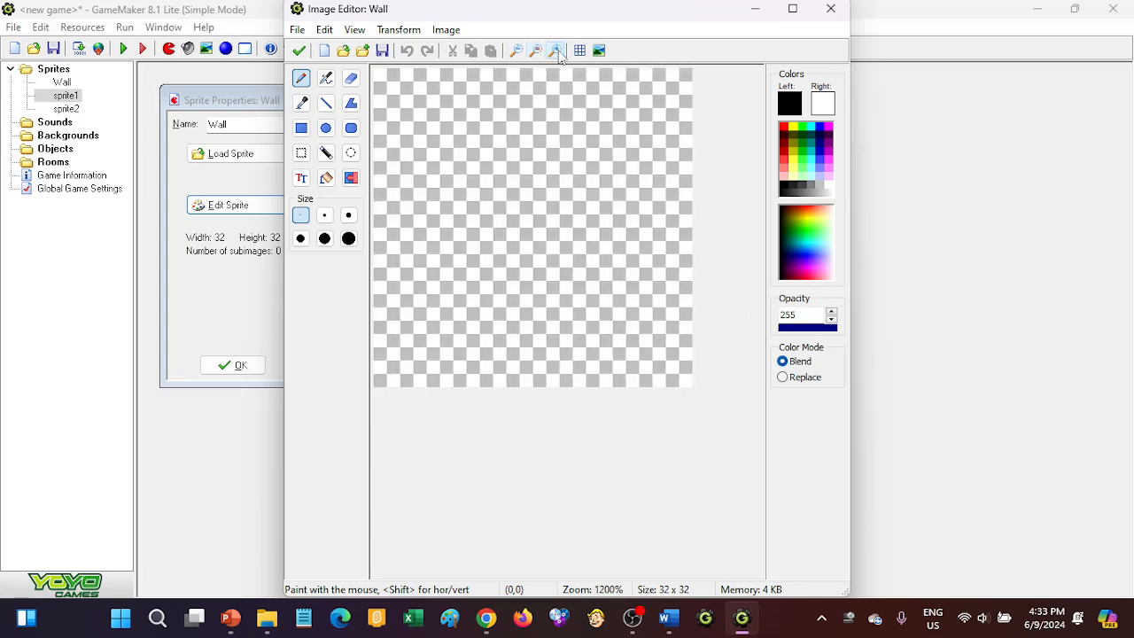
left_click(784, 125)
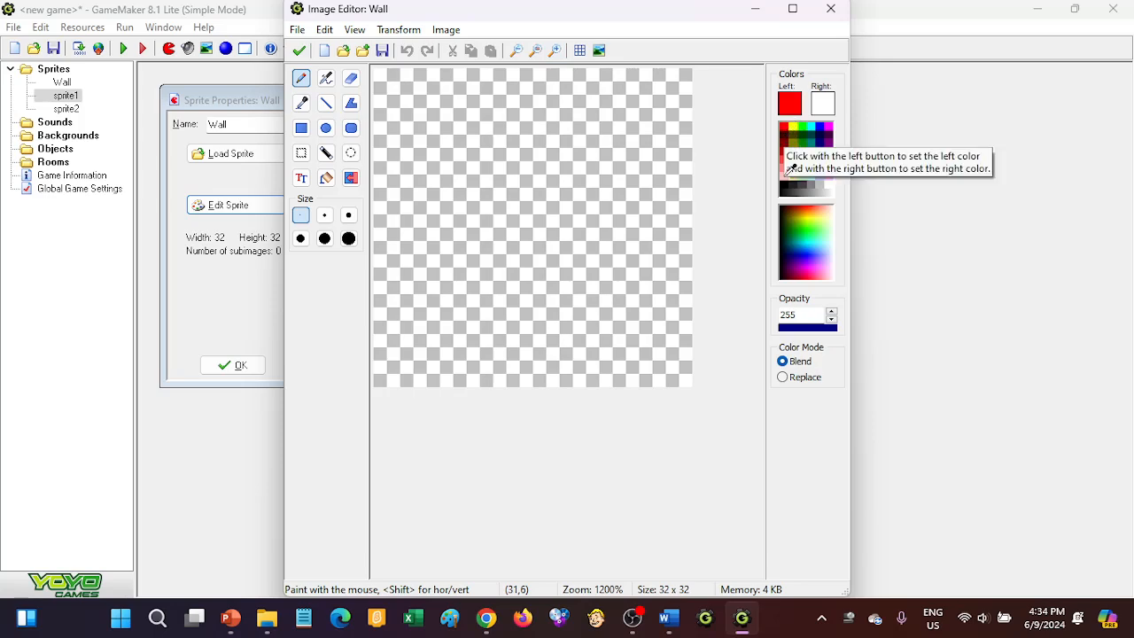
- Draw a white rectangle with a black outline covering the entire 32 x 32 canvas
left_click(785, 185)
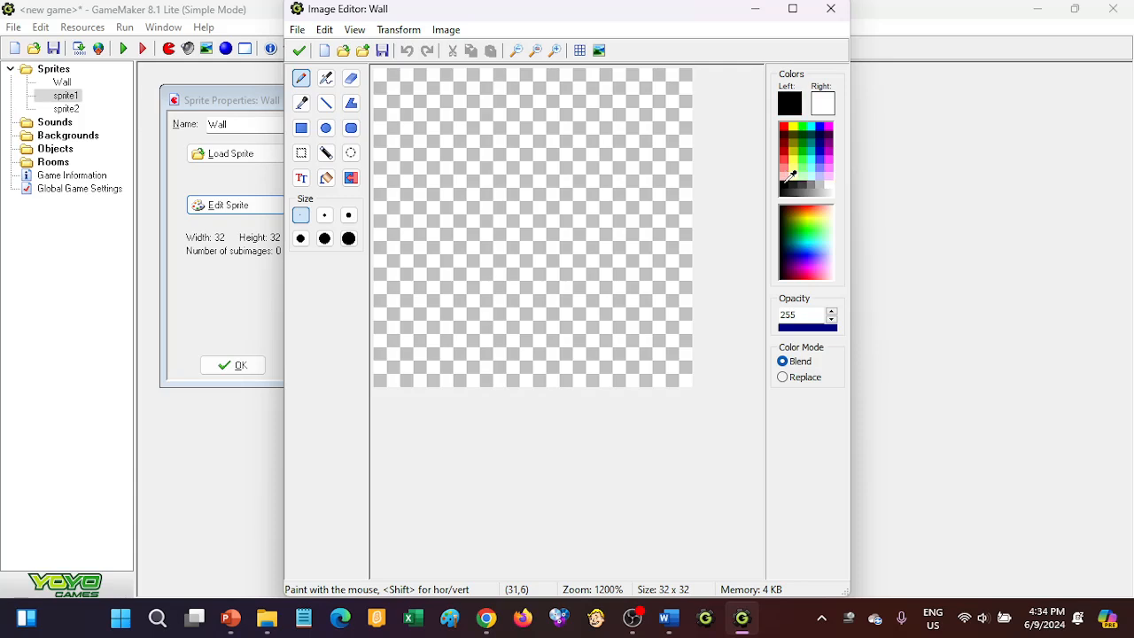
left_click(302, 129)
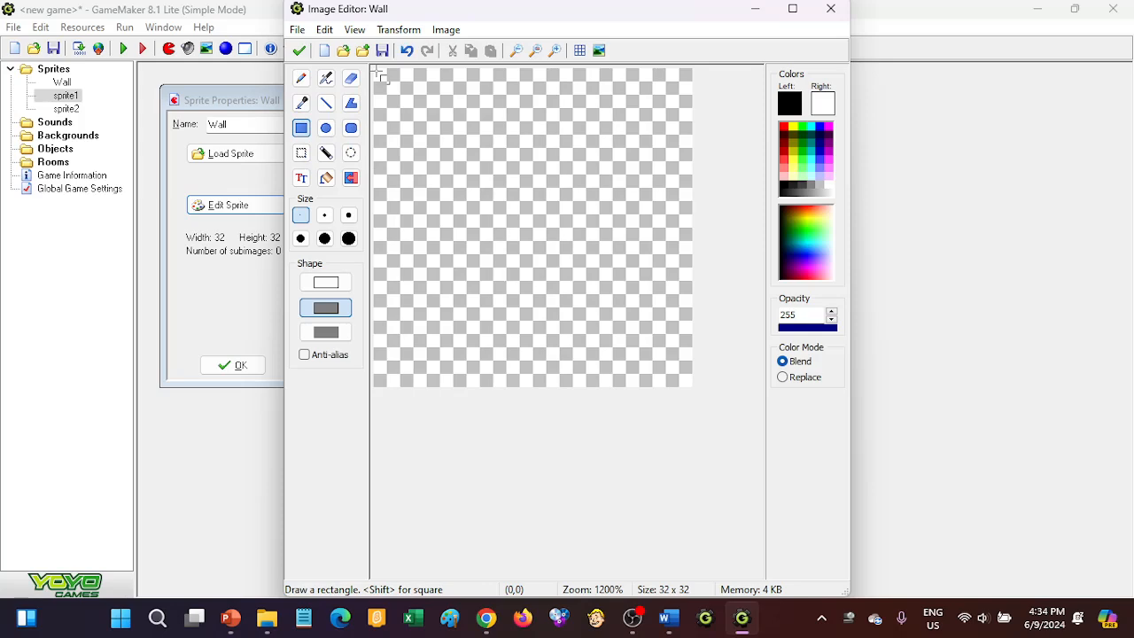
left_click_drag(379, 73, 688, 382)
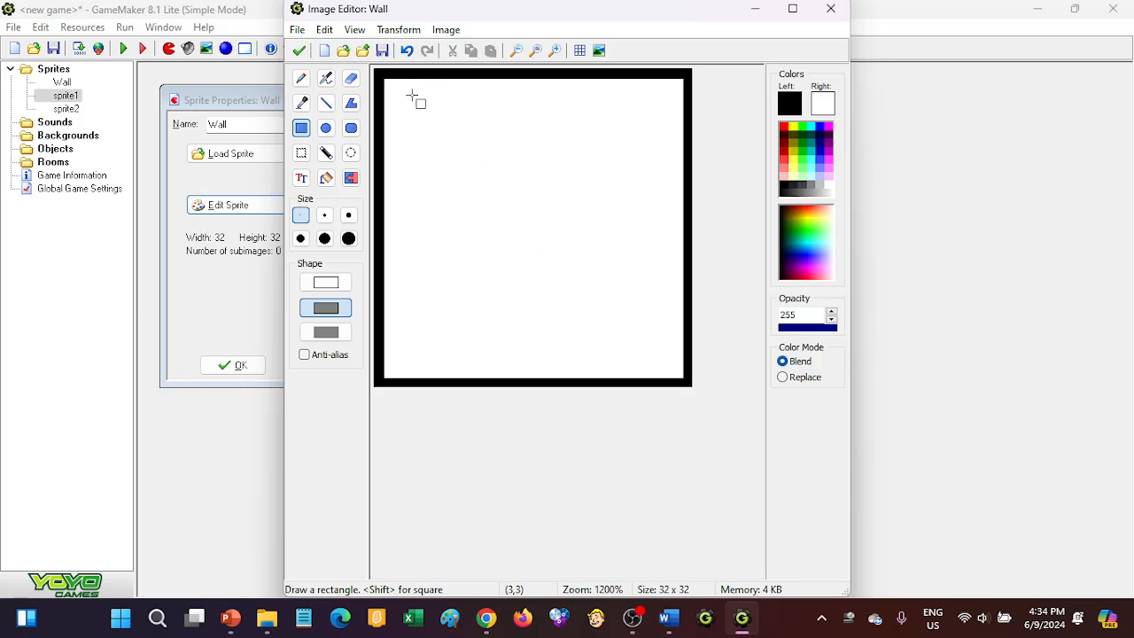
left_click(407, 51)
left_click_drag(426, 140, 607, 293)
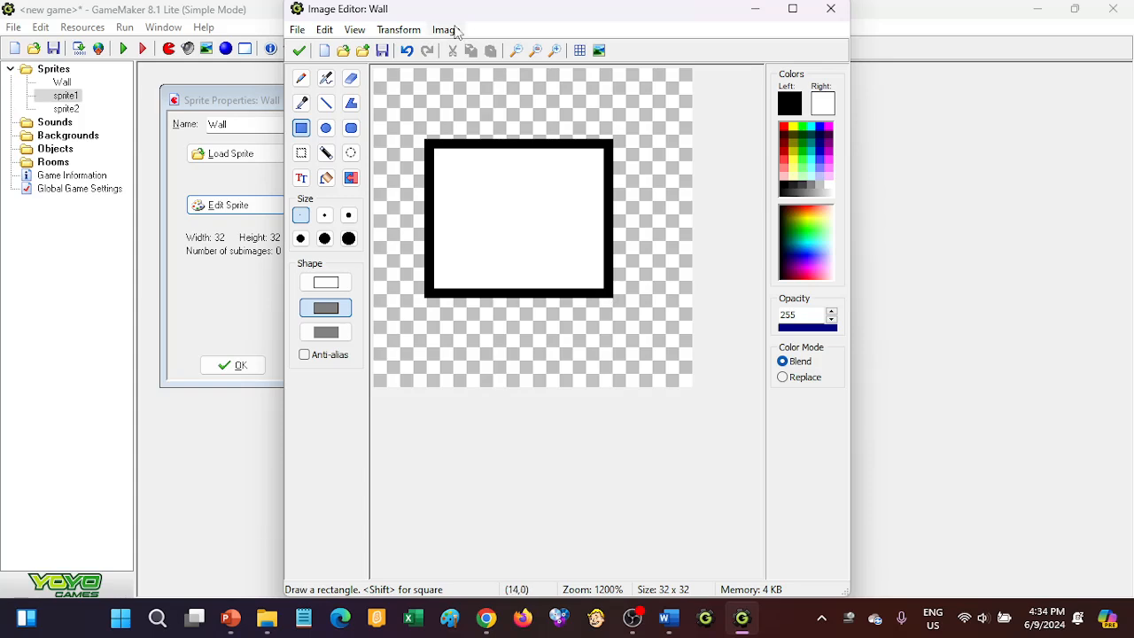
left_click(406, 50)
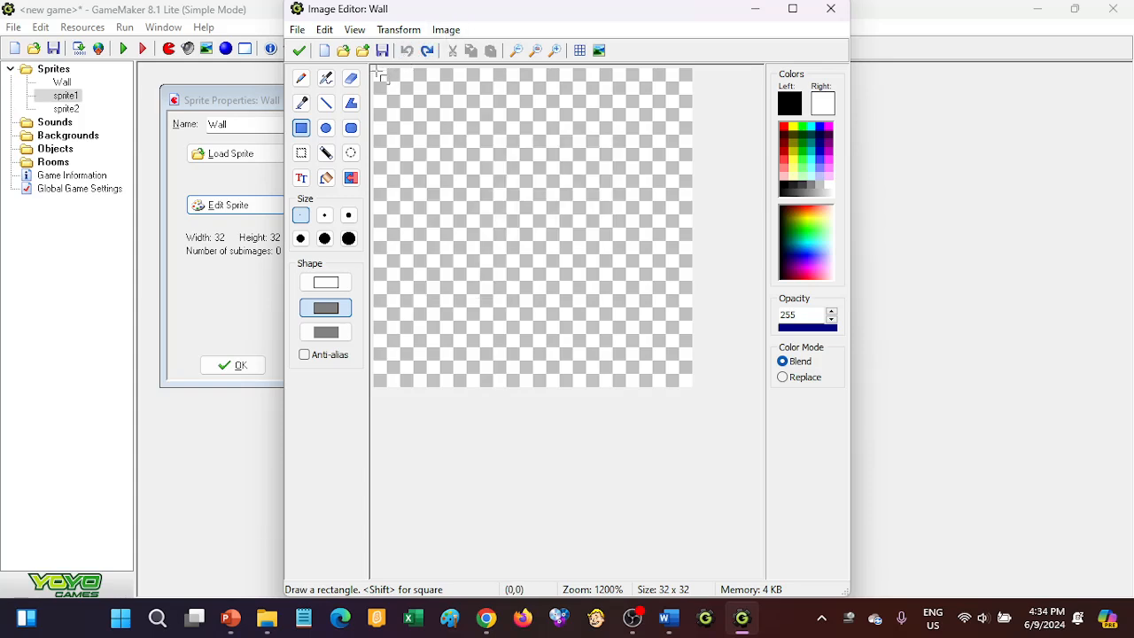
left_click_drag(377, 74, 690, 381)
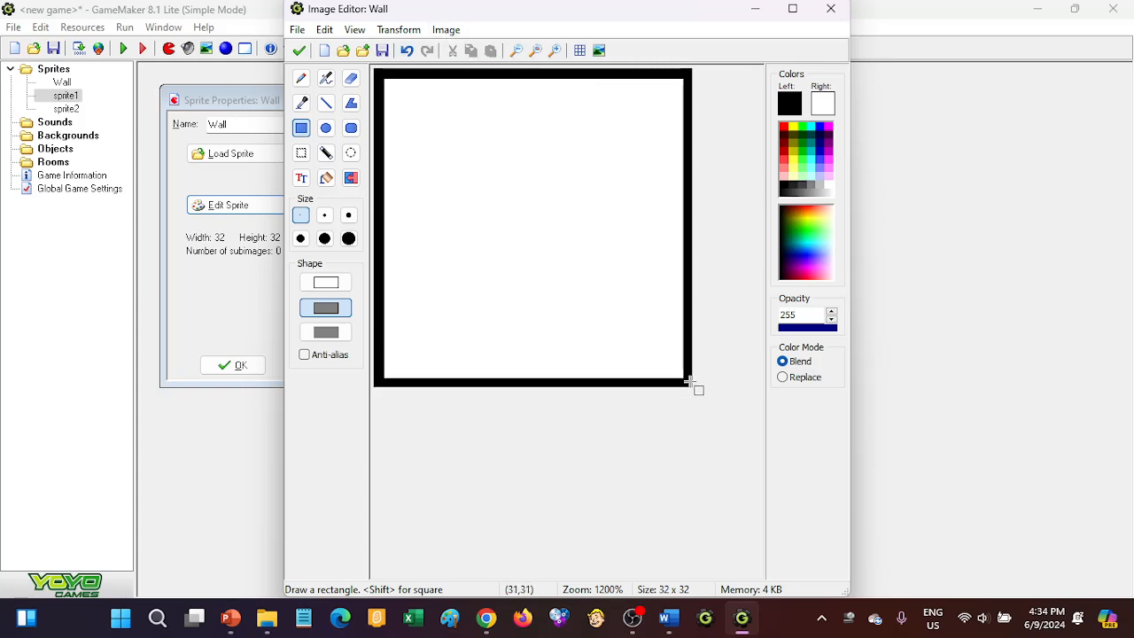
- Flood-fill the inside of the black-outlined square with yellow, cyan and finally red
left_click(327, 180)
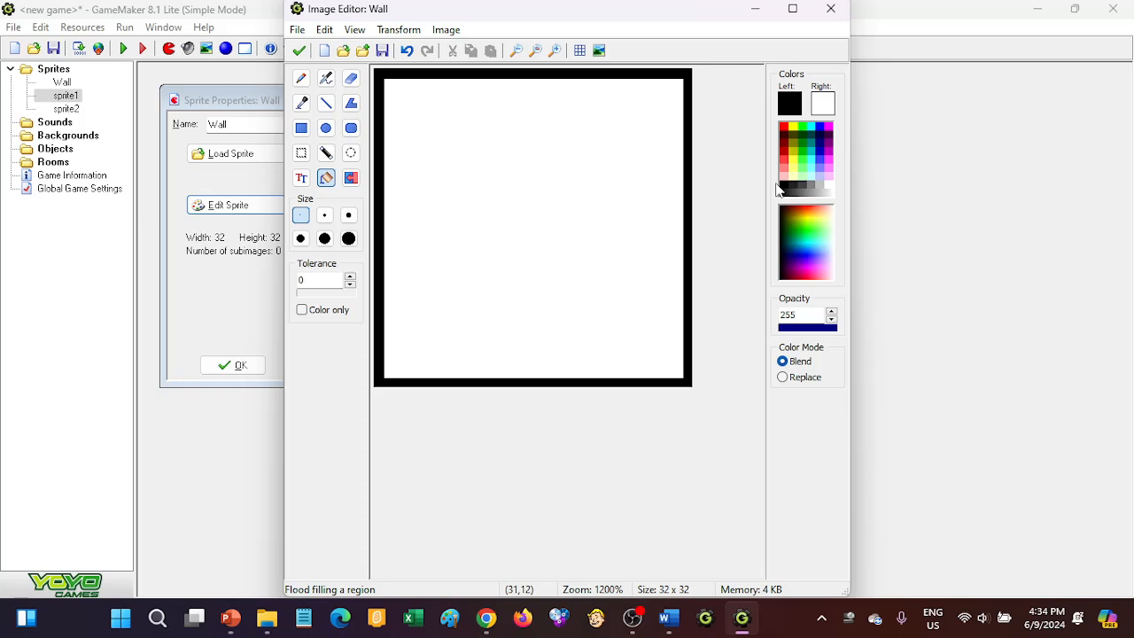
left_click(792, 126)
left_click(564, 161)
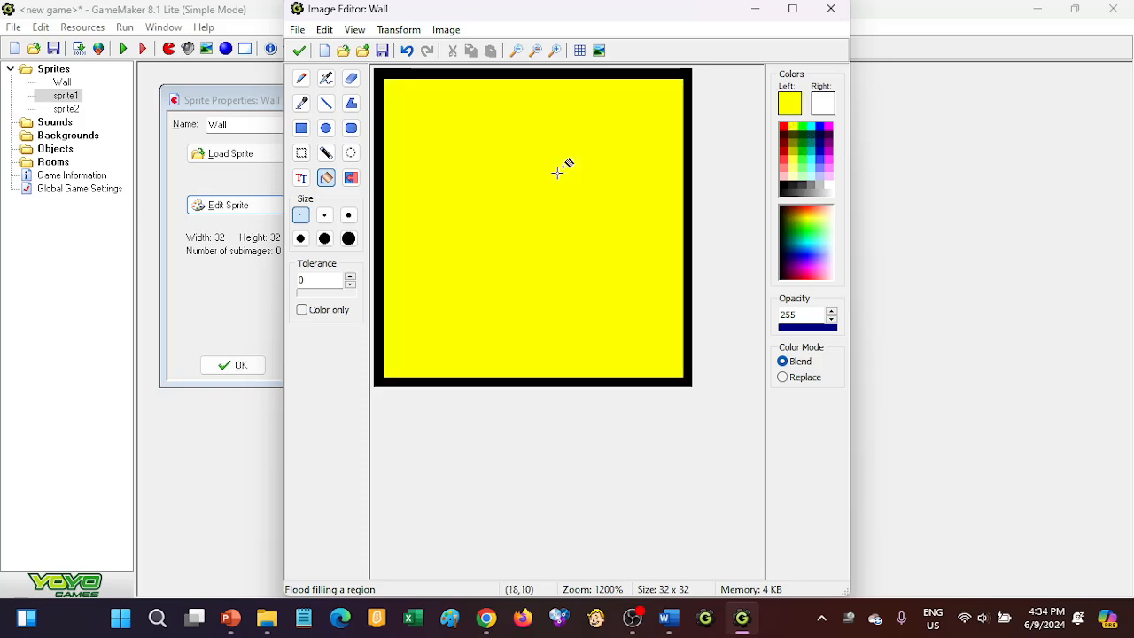
left_click(813, 126)
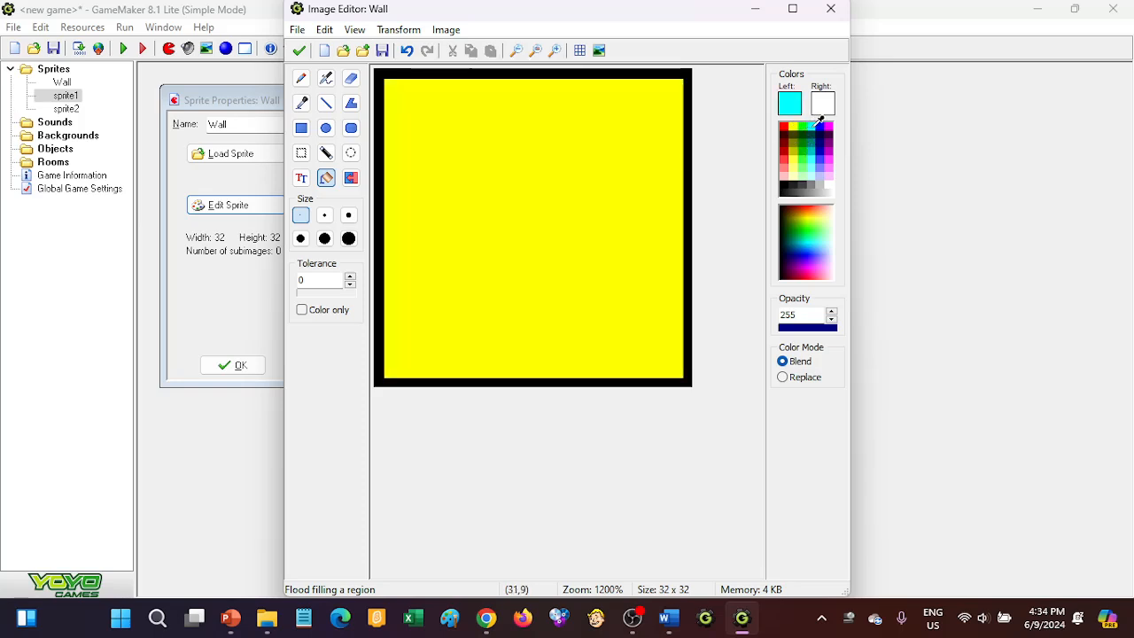
left_click(589, 161)
left_click(785, 124)
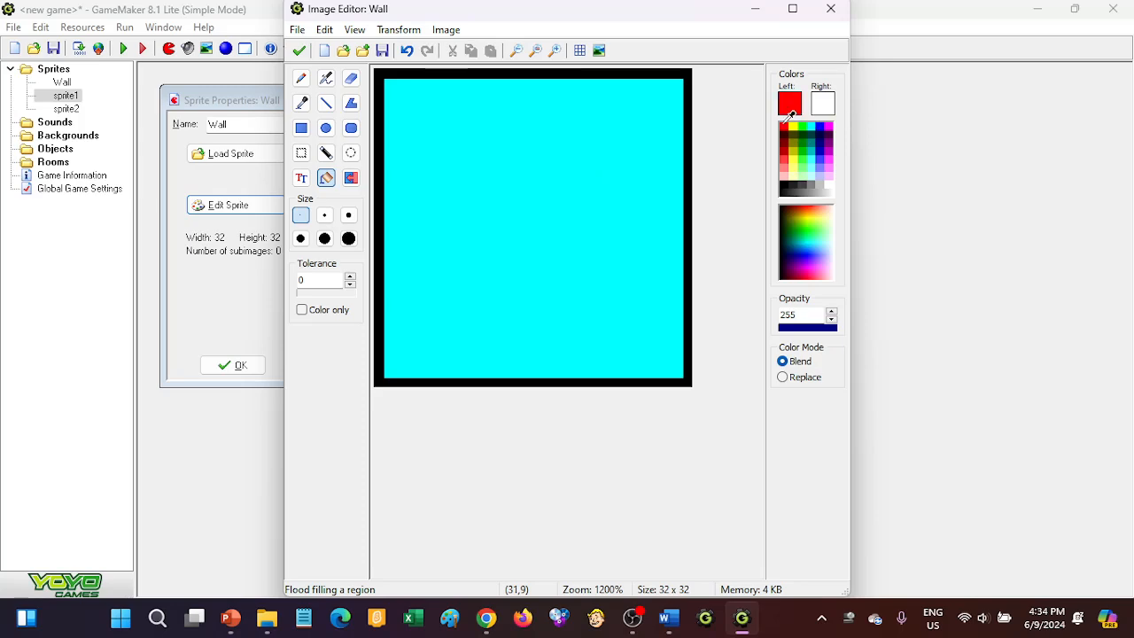
left_click(574, 170)
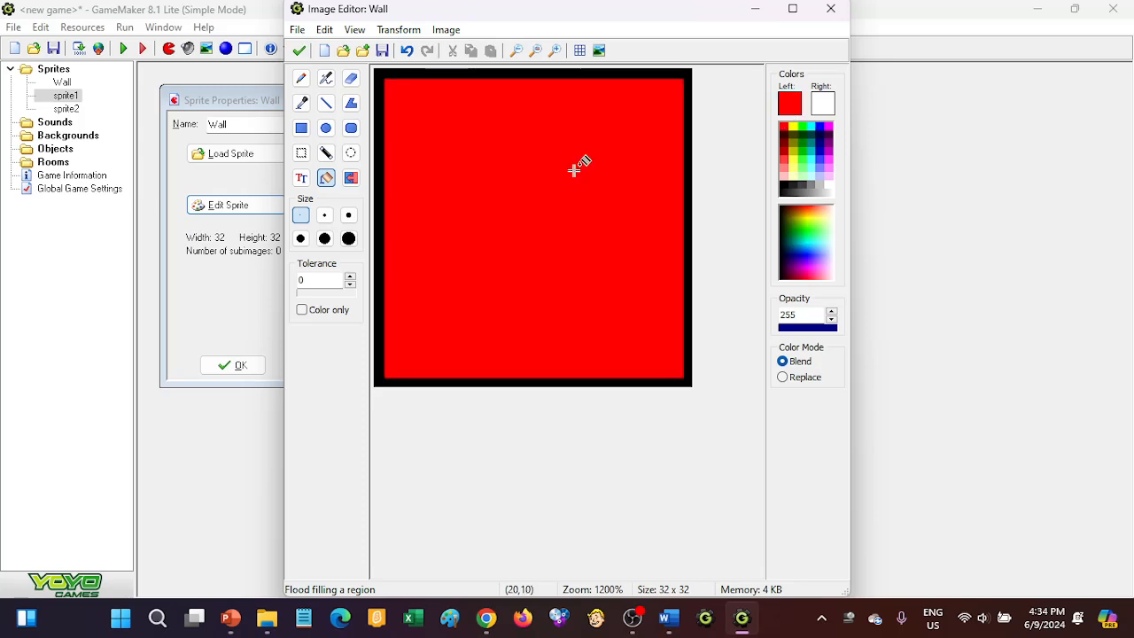
- Draw four black horizontal lines across the red square to divide it into five brick rows
left_click(327, 104)
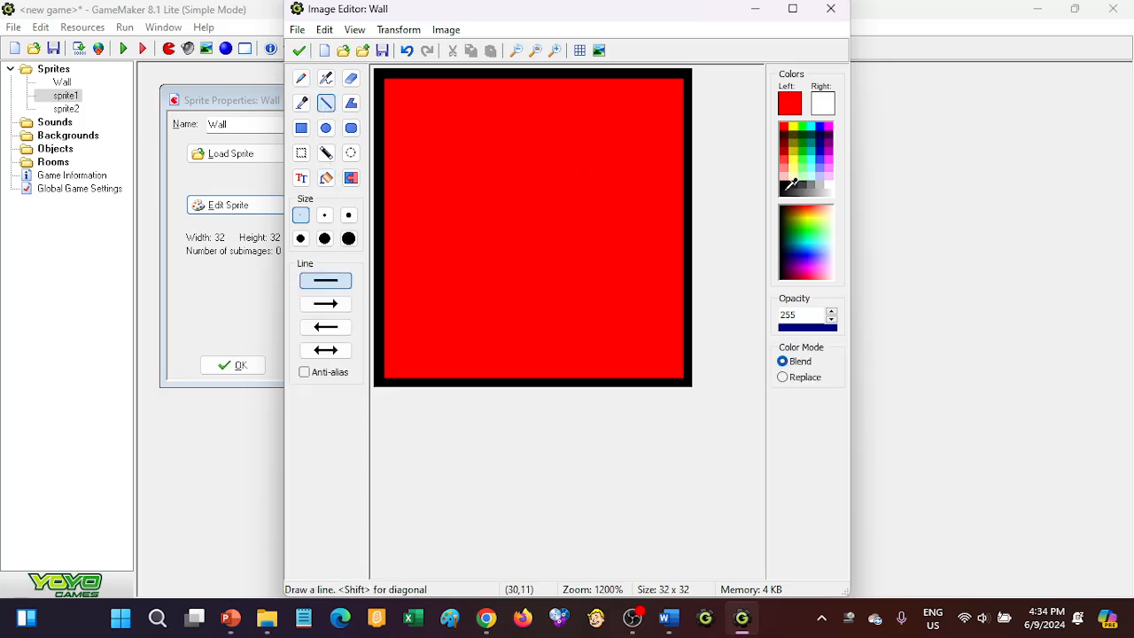
left_click(787, 186)
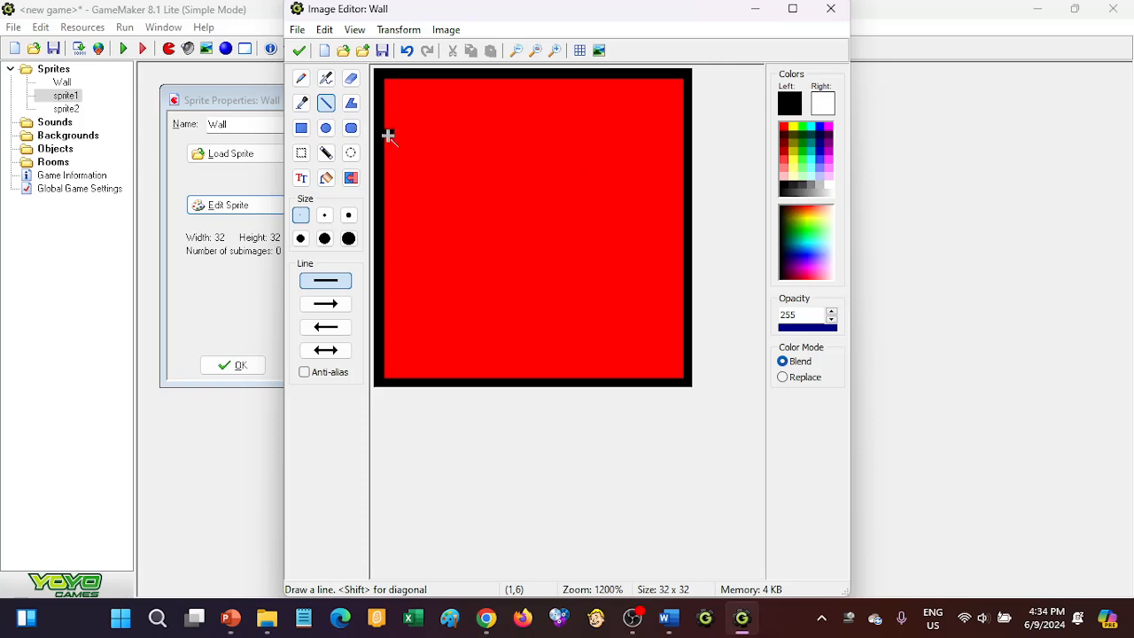
left_click_drag(388, 135, 676, 136)
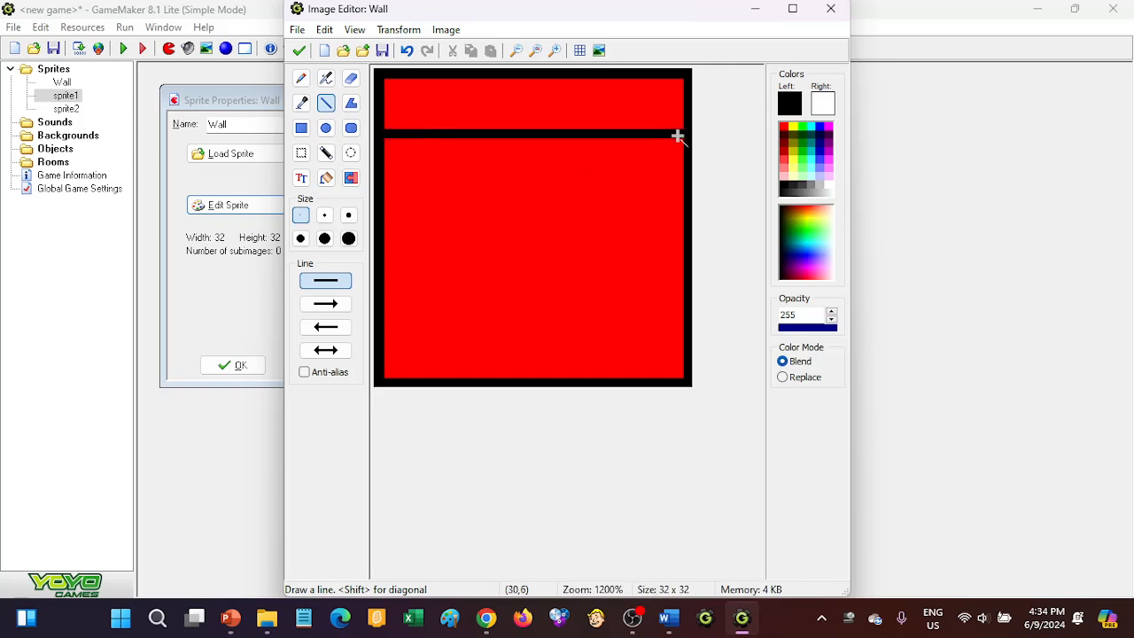
left_click_drag(388, 203, 684, 202)
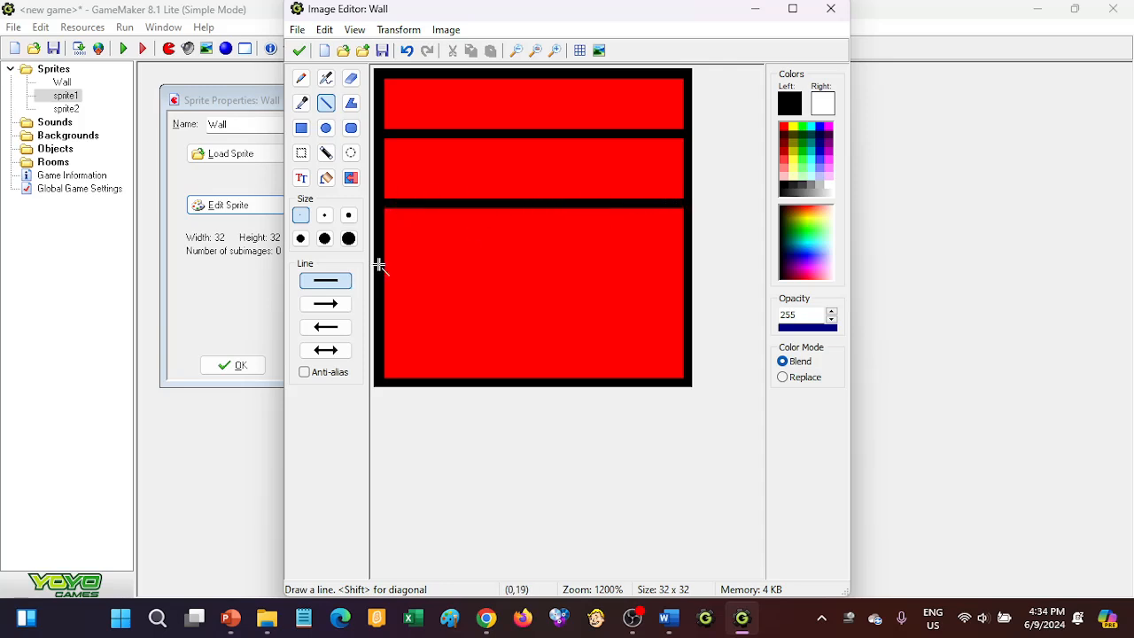
left_click_drag(383, 263, 684, 264)
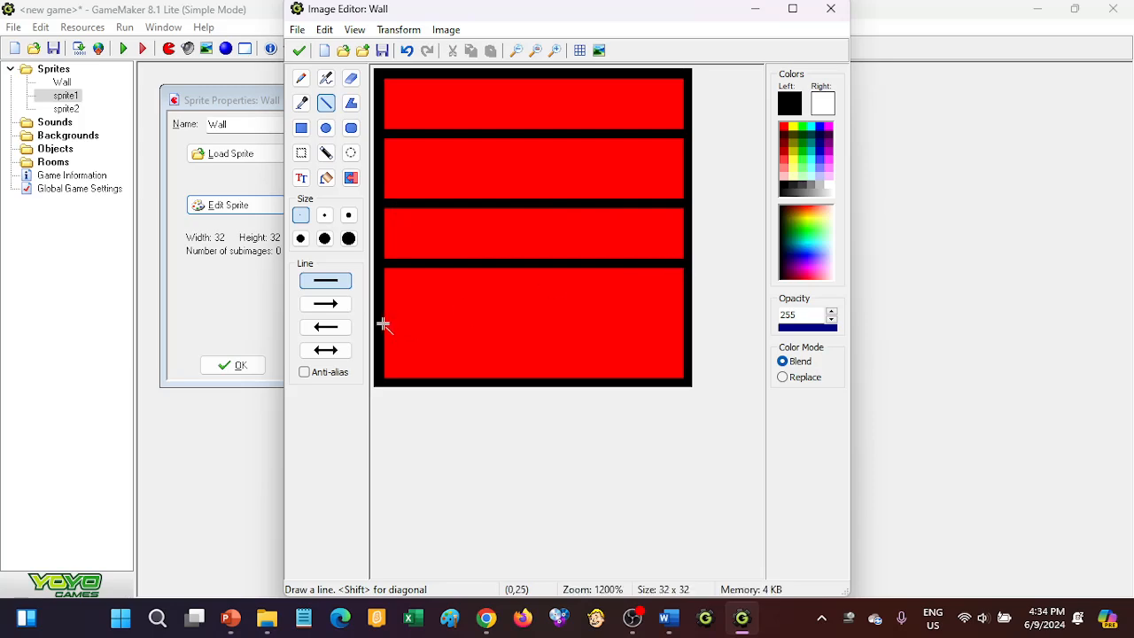
left_click_drag(383, 325, 686, 323)
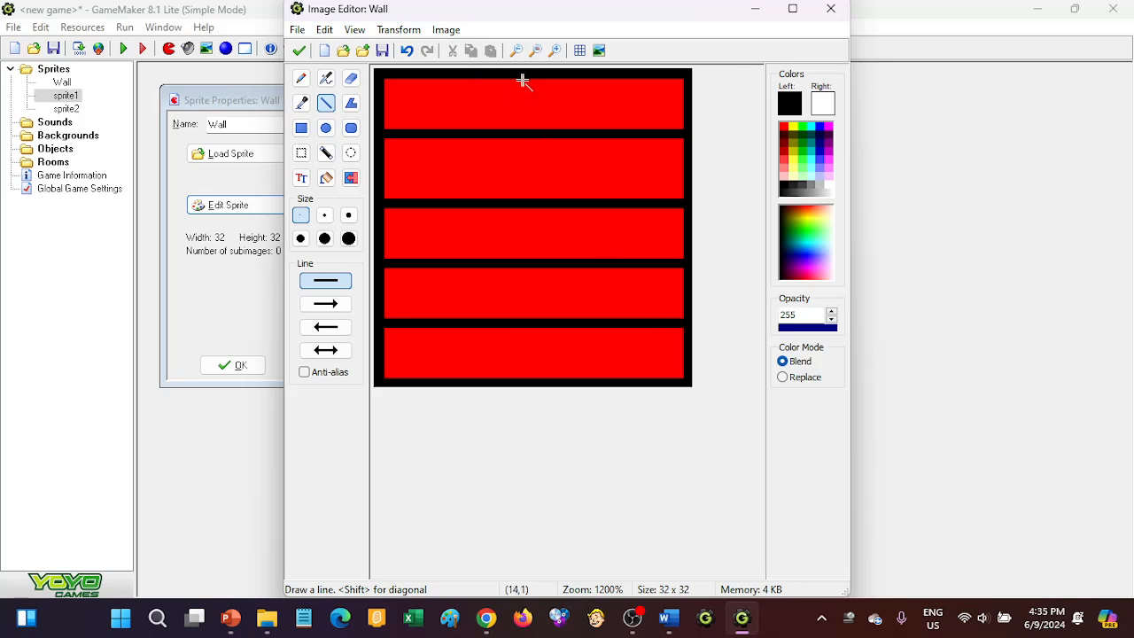
- Draw black vertical lines for staggered bricks: one centred in the first, third and fifth rows, two in the second and fourth
left_click_drag(523, 81, 529, 131)
left_click_drag(452, 140, 450, 199)
left_click_drag(608, 139, 610, 199)
left_click_drag(529, 204, 529, 249)
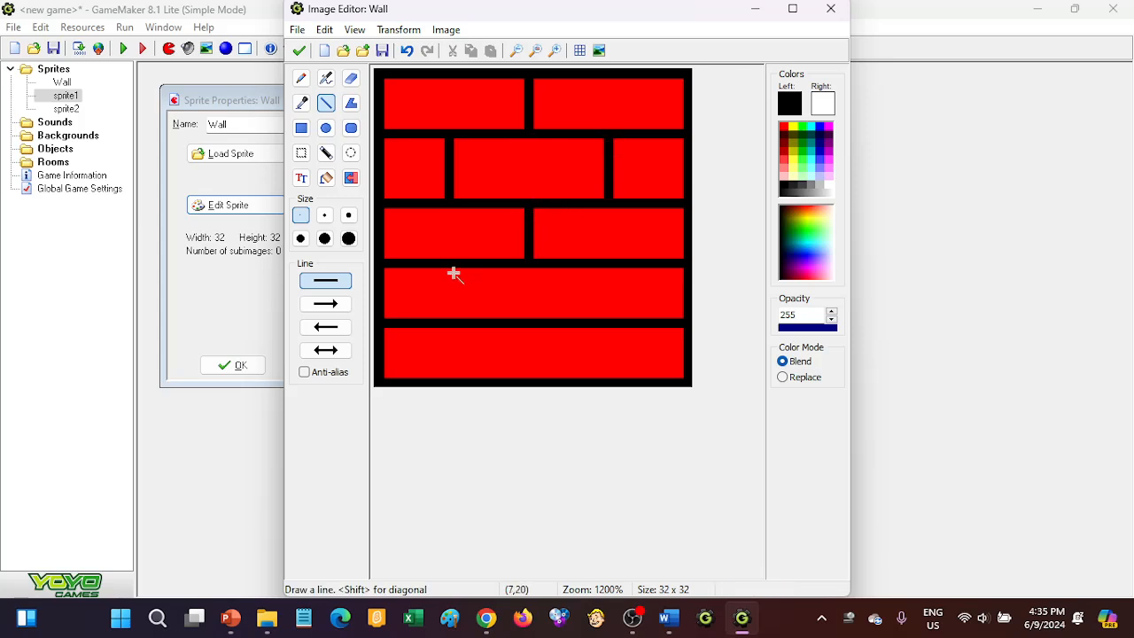
left_click_drag(458, 268, 457, 317)
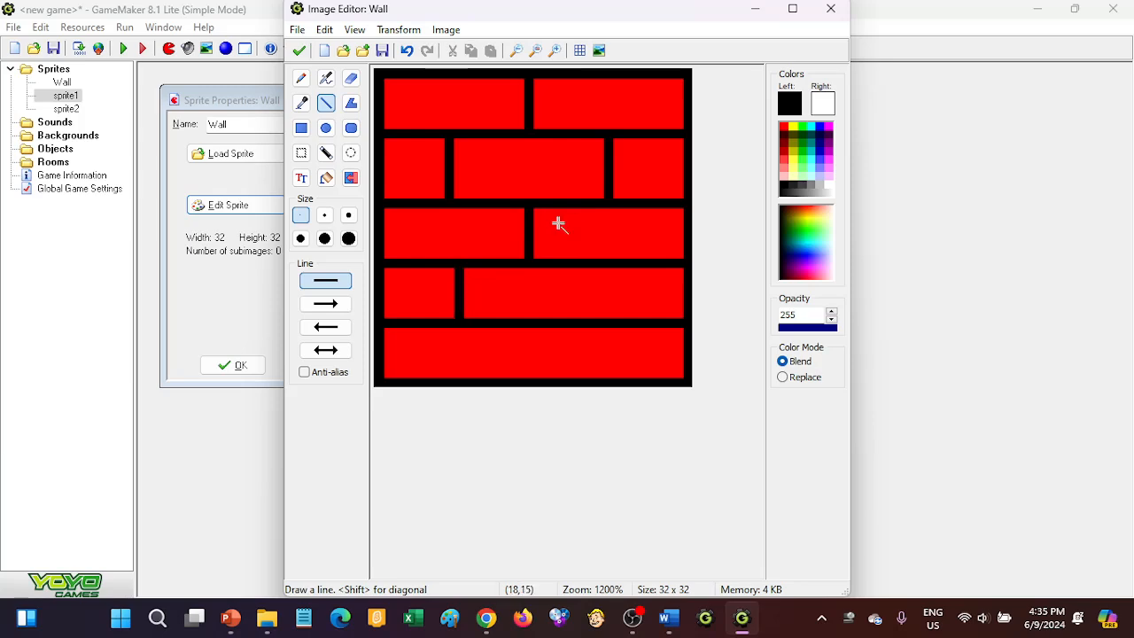
left_click(407, 50)
left_click_drag(450, 268, 452, 313)
left_click_drag(607, 267, 611, 317)
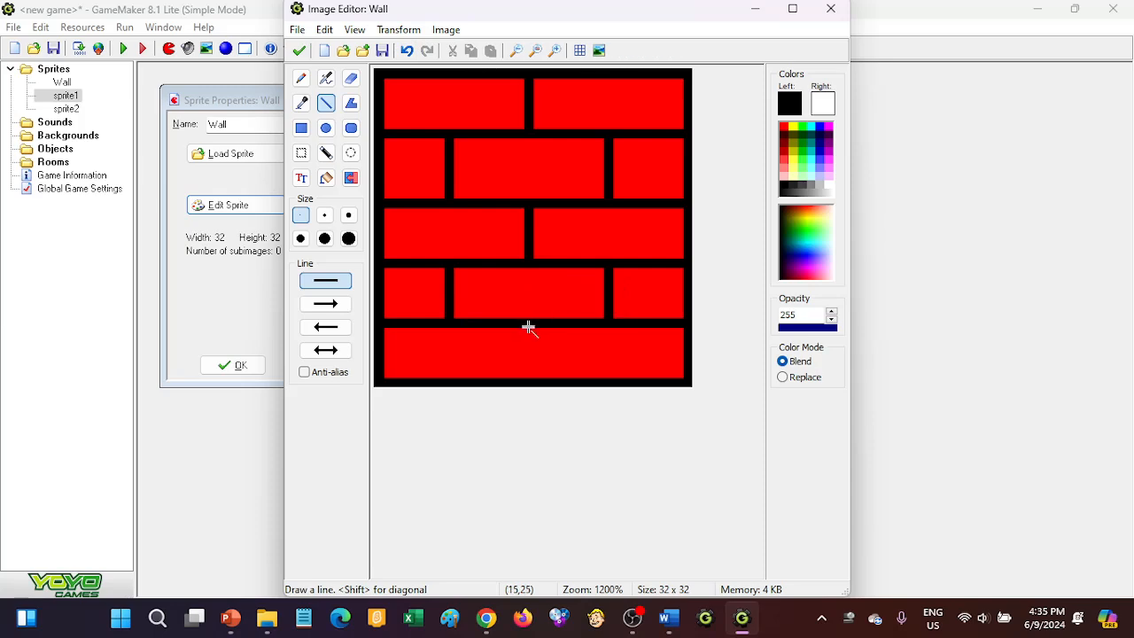
left_click_drag(527, 325, 531, 370)
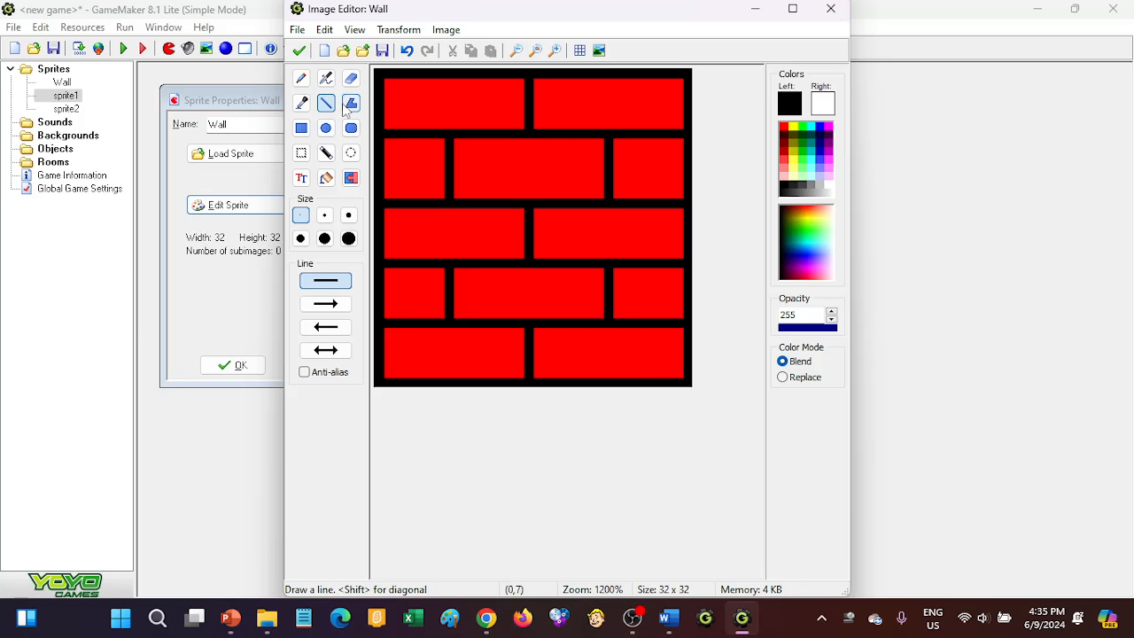
- Save the brick image as a PNG file named "Wall sprite" in the Downloads folder
left_click(298, 30)
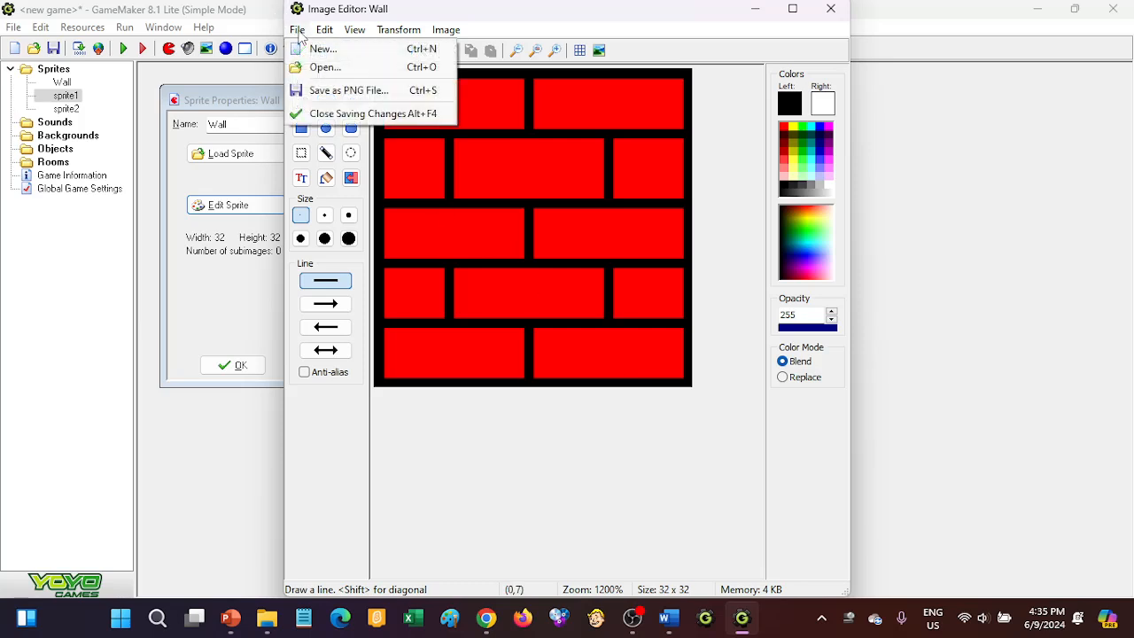
left_click(387, 92)
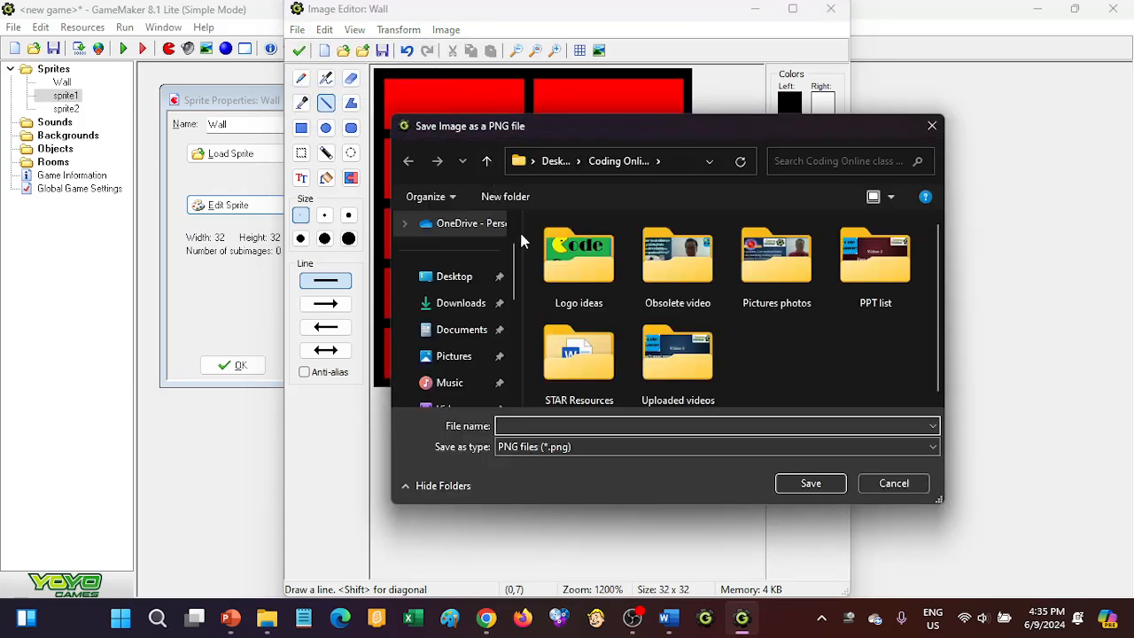
left_click(461, 306)
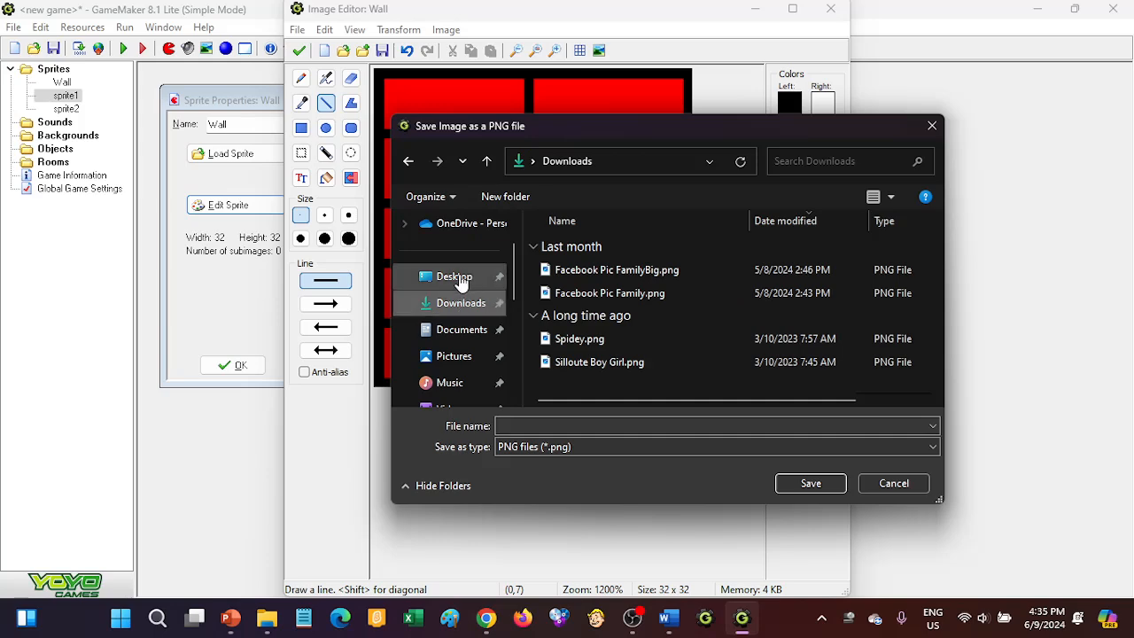
left_click(526, 425)
type("Wall sprite")
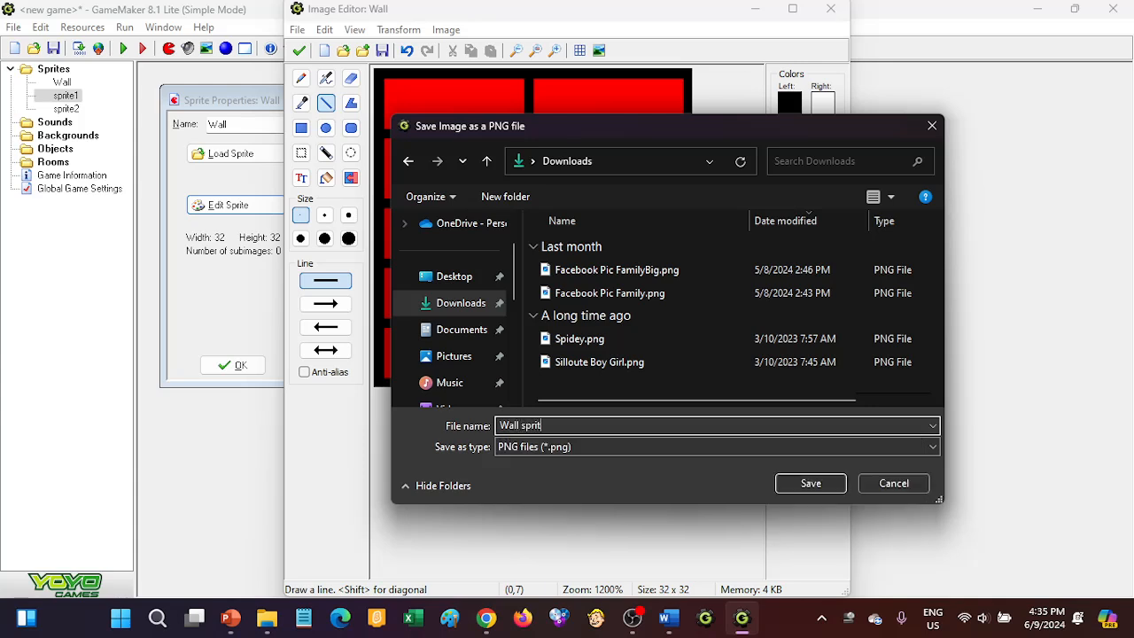
left_click(811, 485)
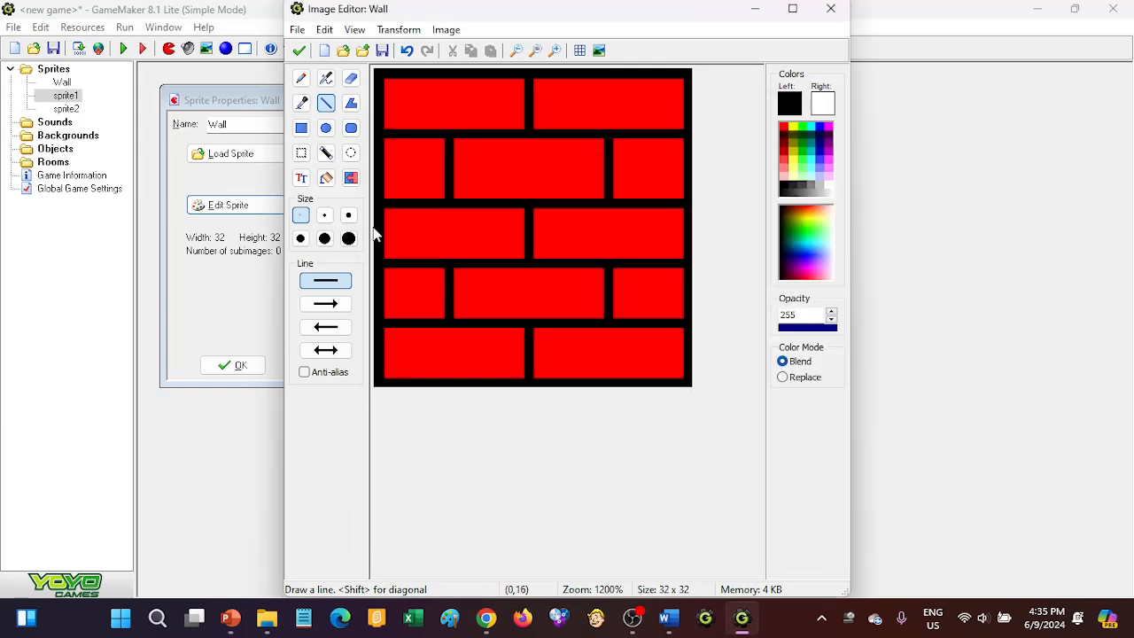
- Close the Image Editor, Sprite Editor and Wall sprite properties keeping the changes, and select Wall in the resource tree
left_click(299, 52)
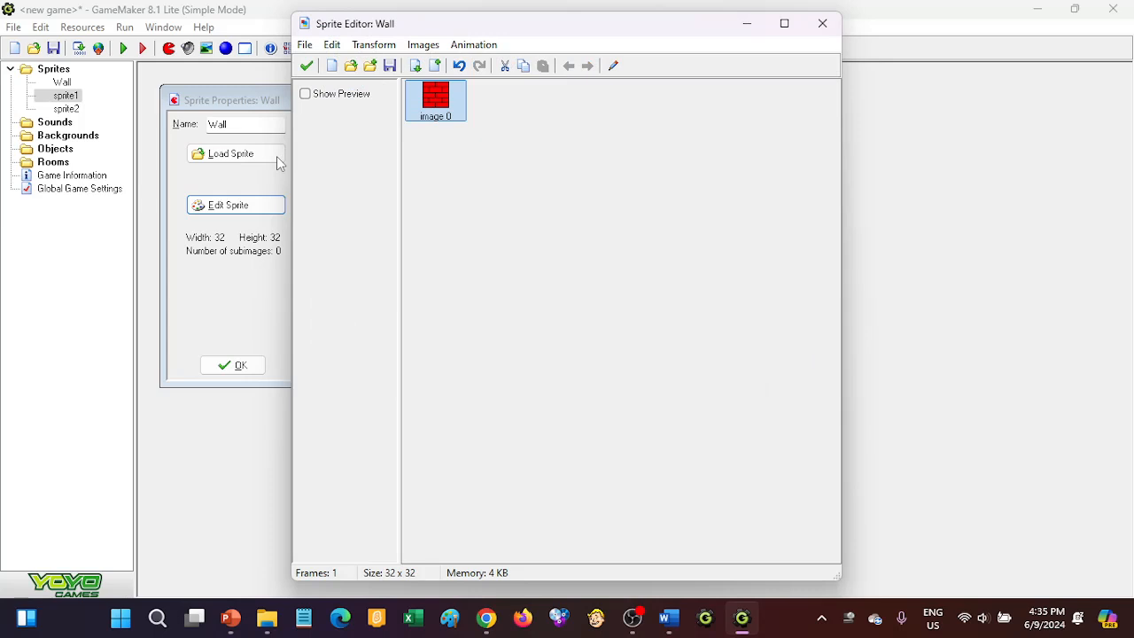
left_click(306, 67)
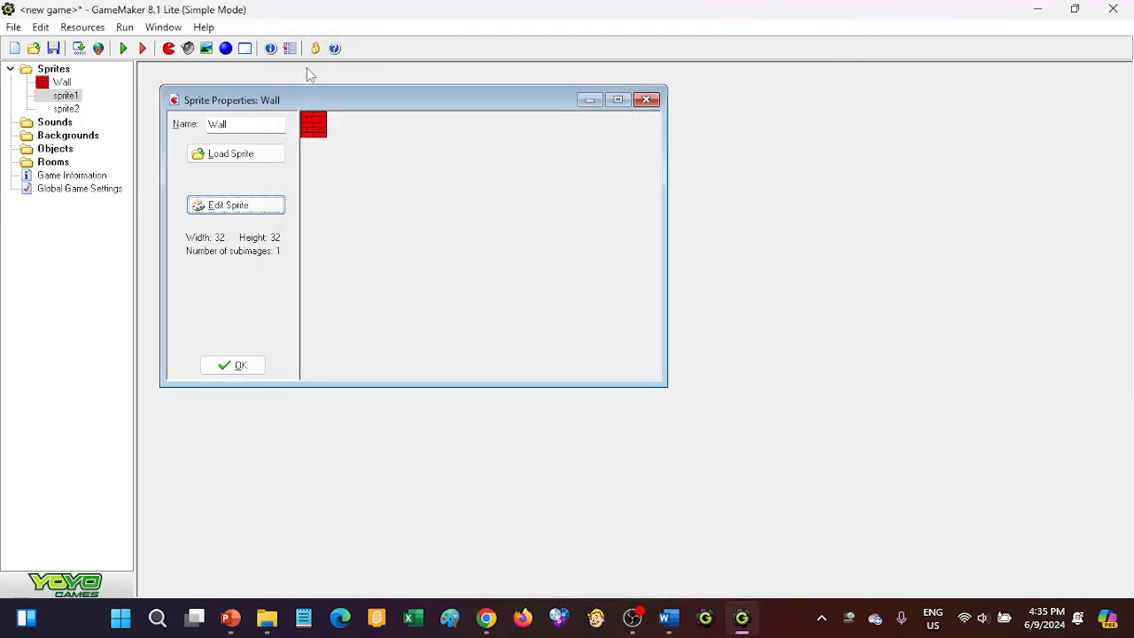
left_click(237, 365)
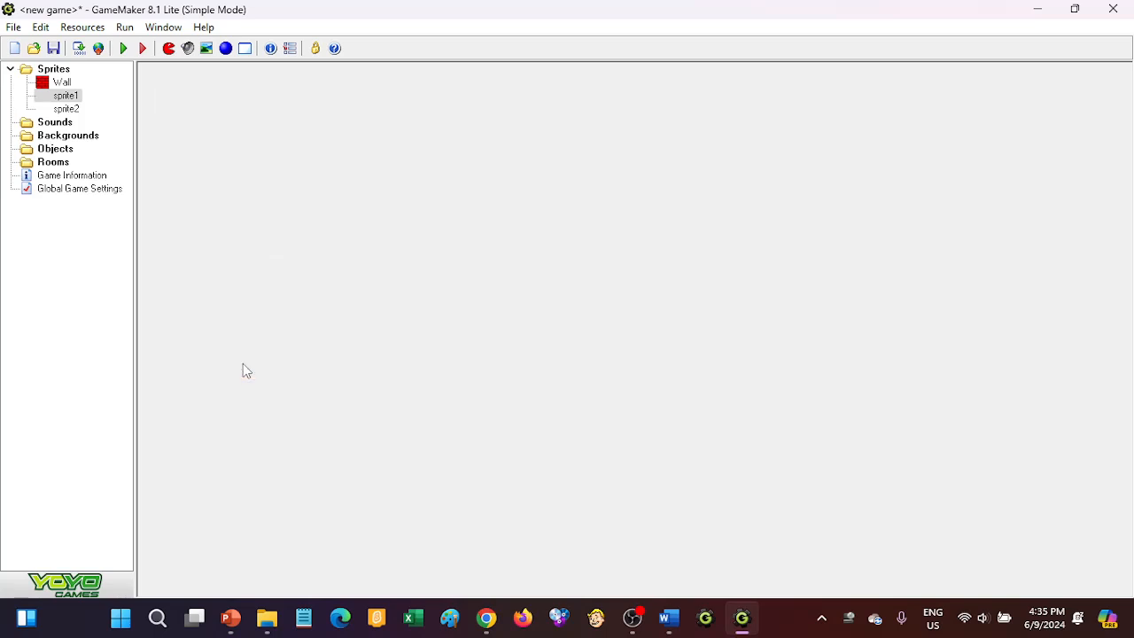
left_click(55, 83)
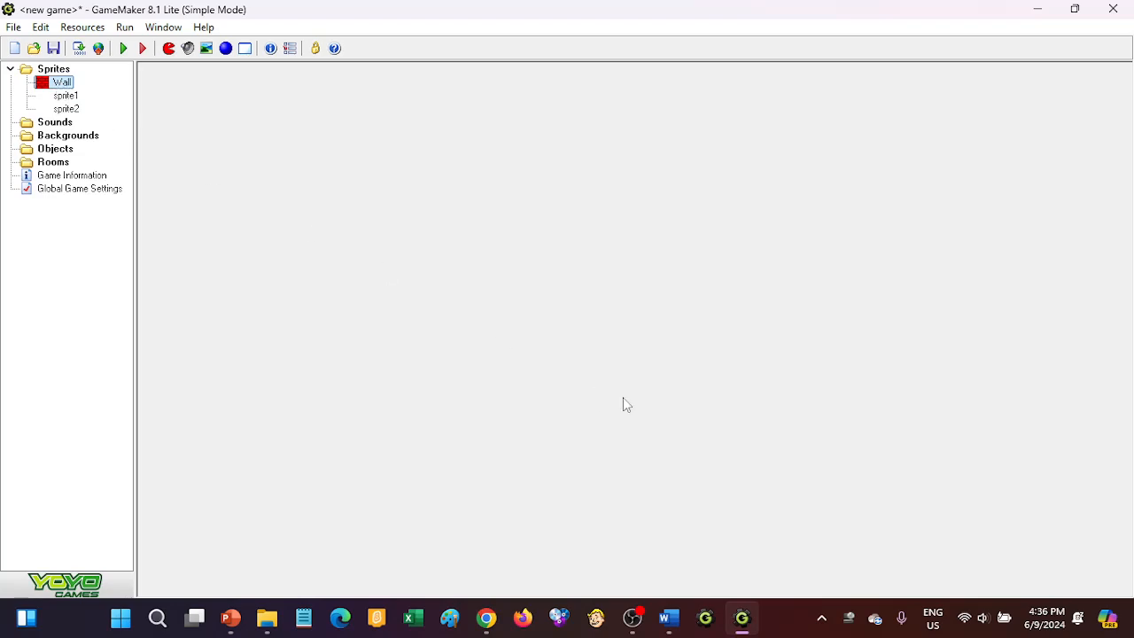
- Switch to the PowerPoint presentation and show its second slide
left_click(232, 623)
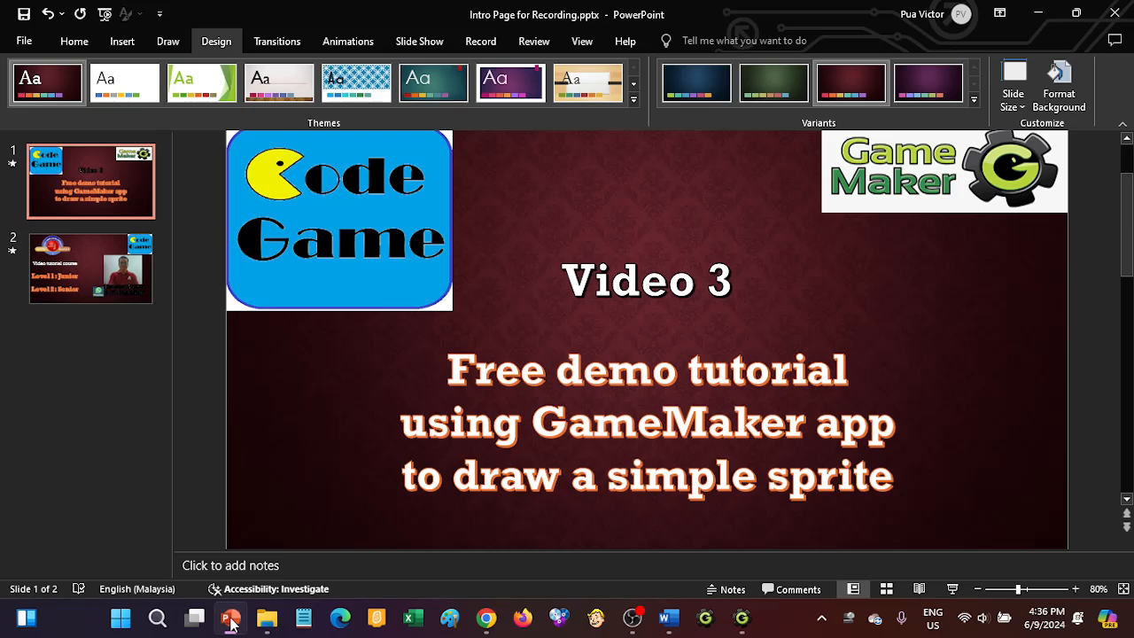
left_click(75, 263)
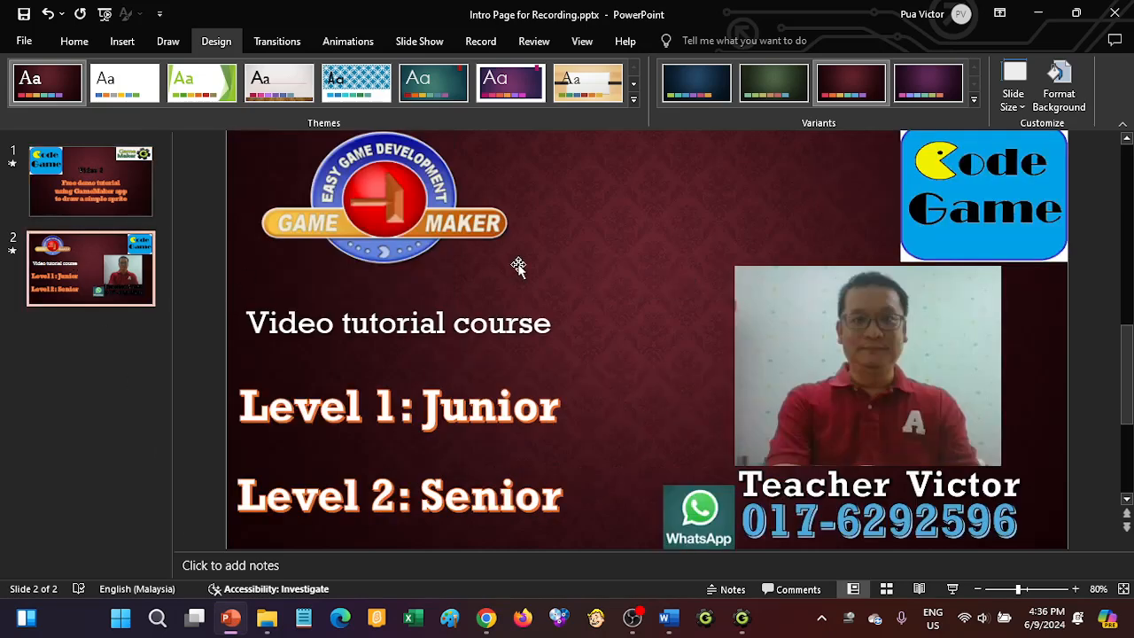